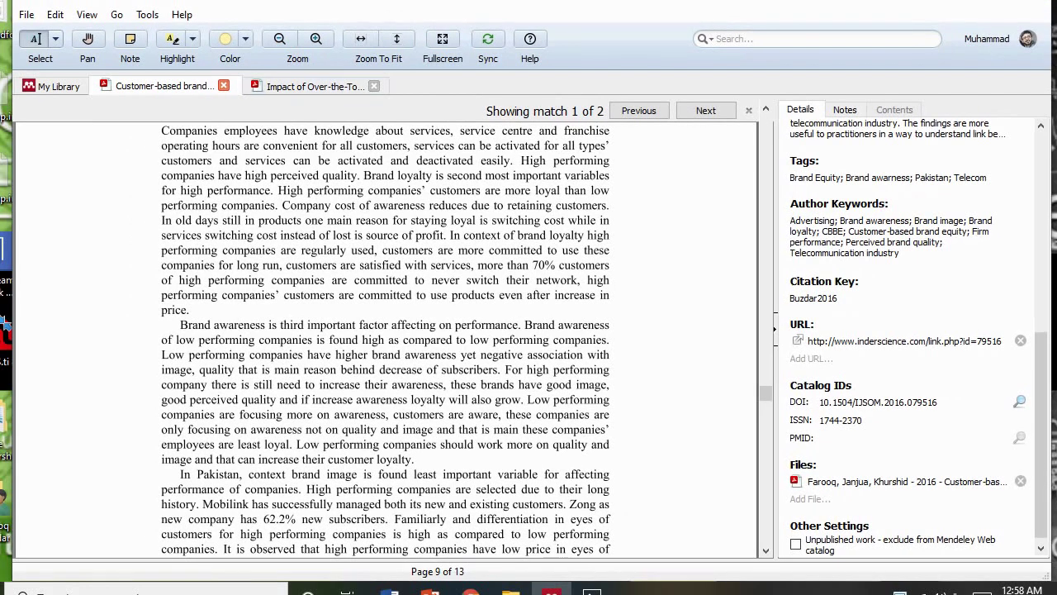
Leave the PDF reader and show the My Library All Documents list of 2324 references
click(51, 86)
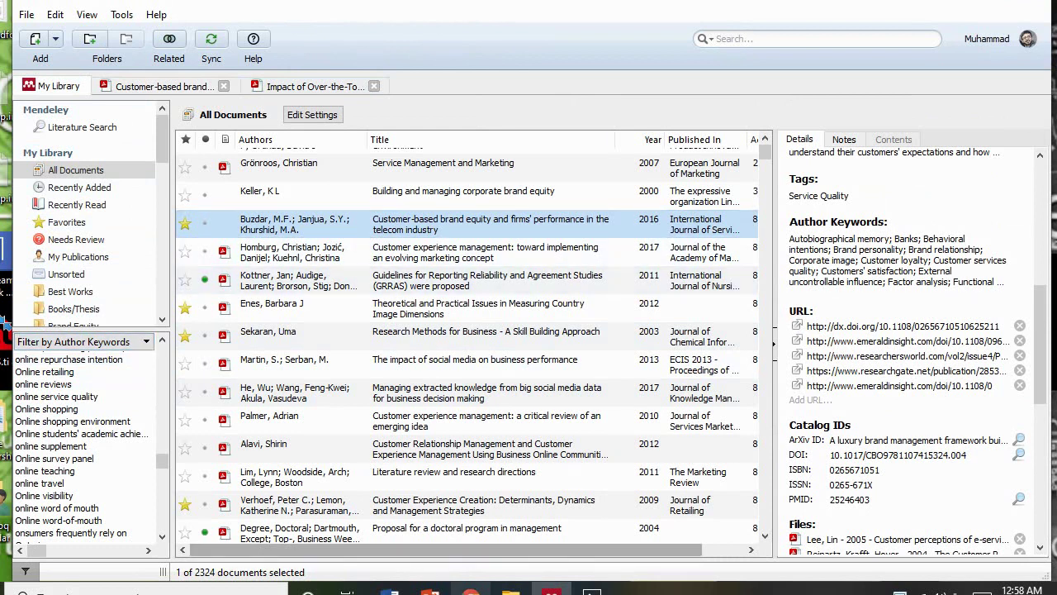
Bring the maximized Chrome window forward and start typing 'mend' for mendeley.com in a new tab
click(471, 590)
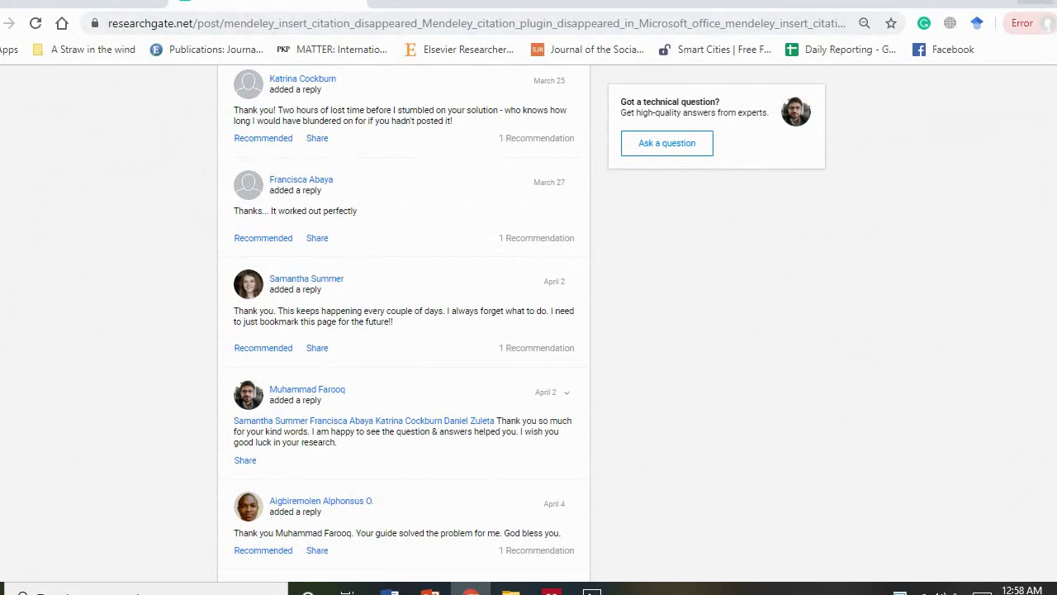
key(super+Down)
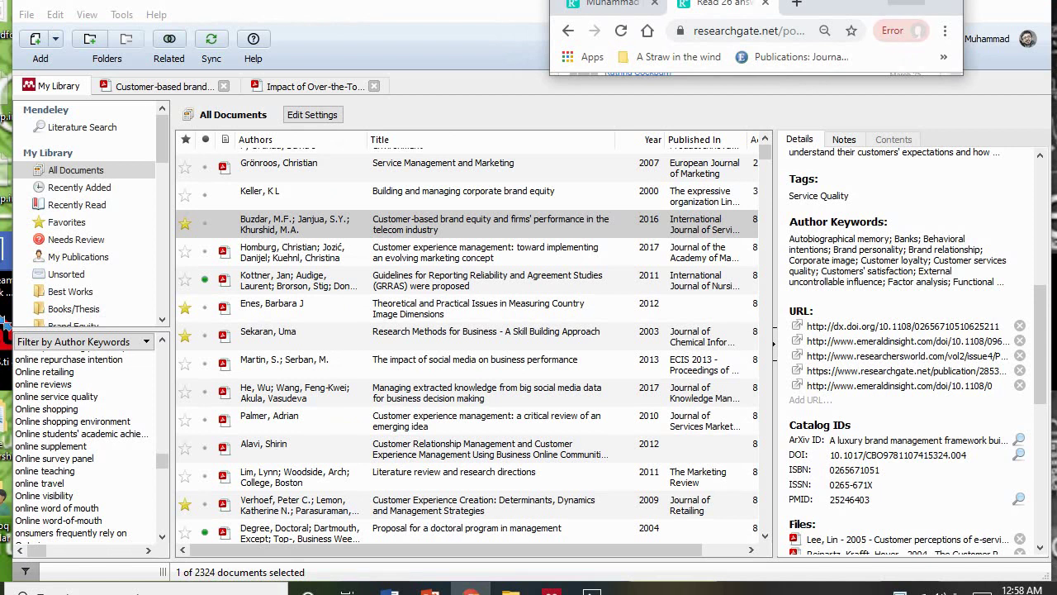
click(906, 2)
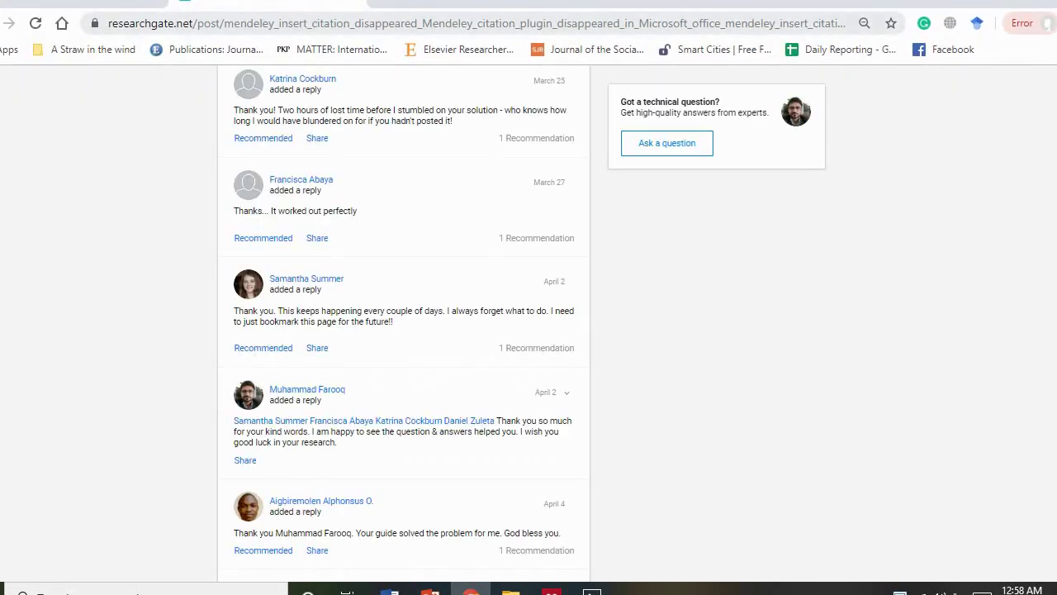
key(ctrl+l)
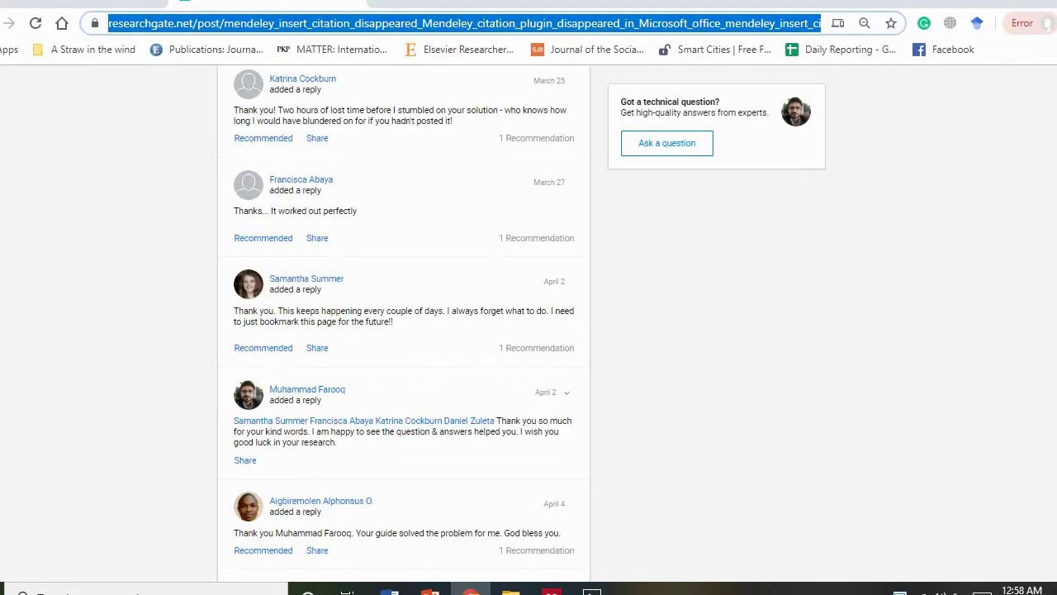
key(ctrl+t)
text(mend)
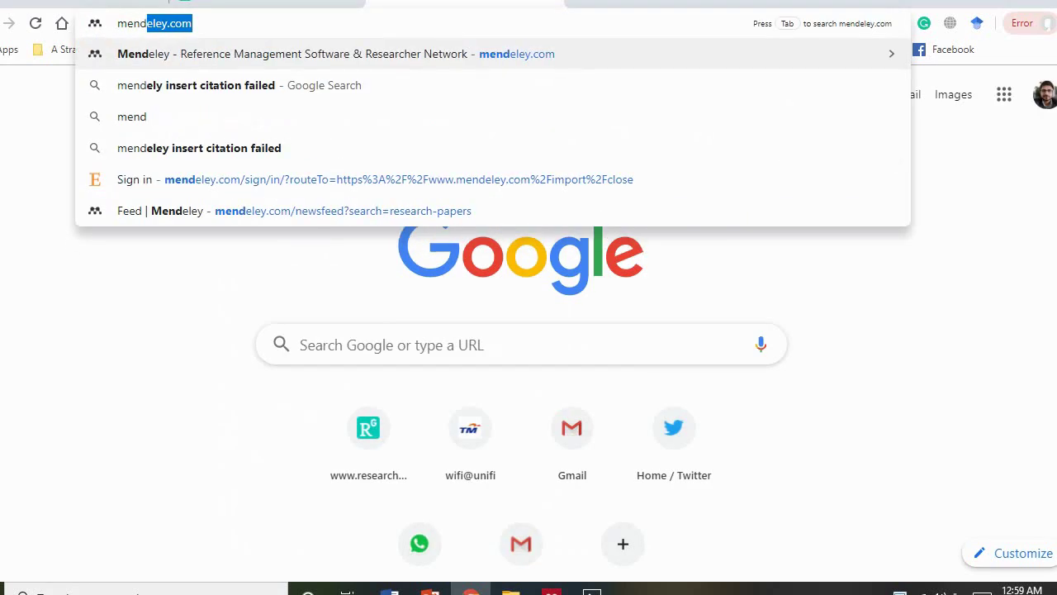
Load mendeley.com from the autocomplete suggestion and re-maximize the browser window
key(Right)
key(Return)
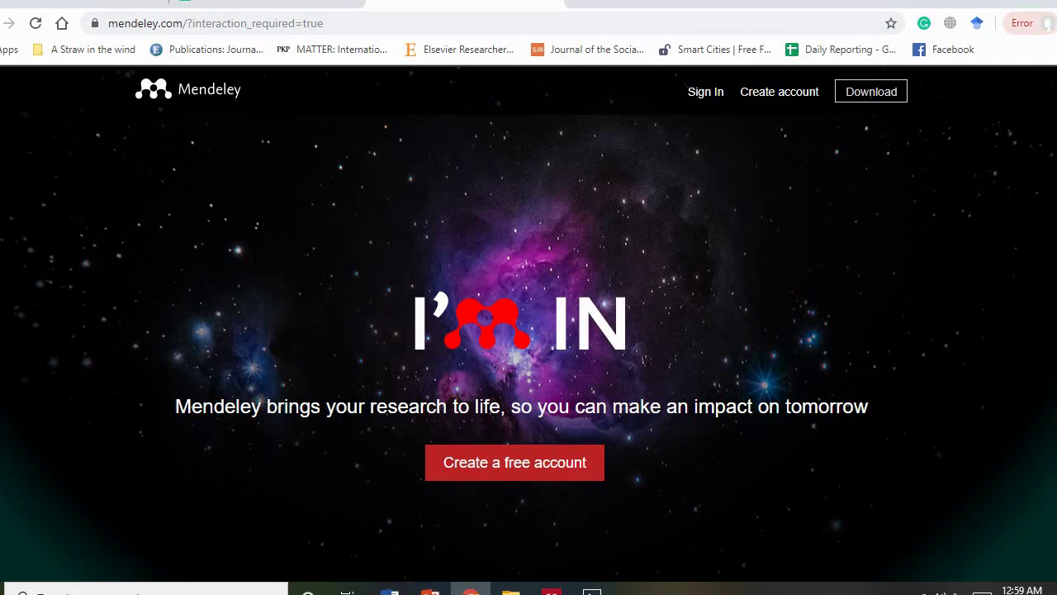
key(super+Down)
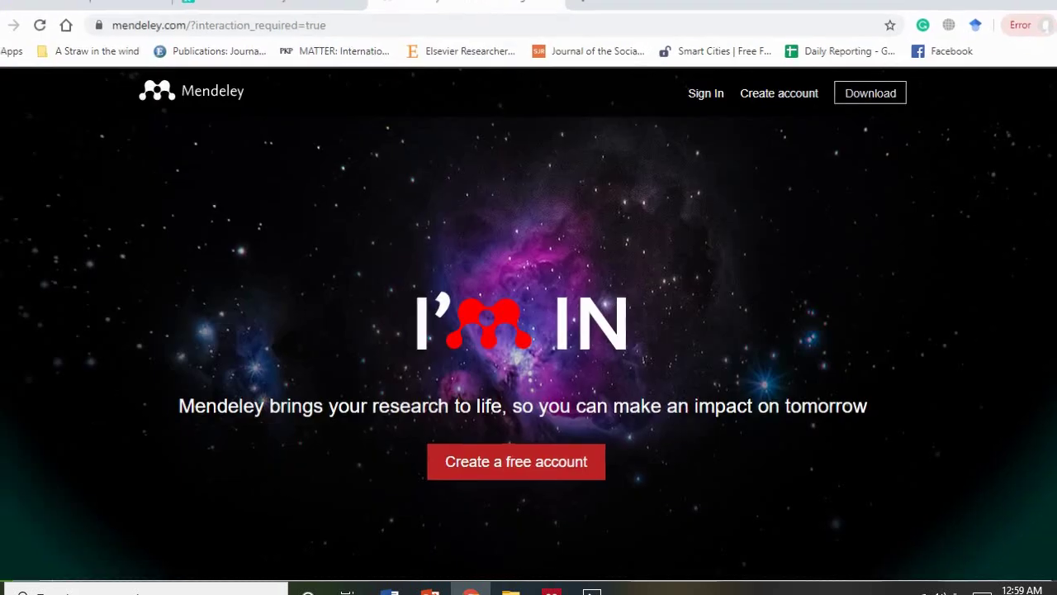
click(899, 3)
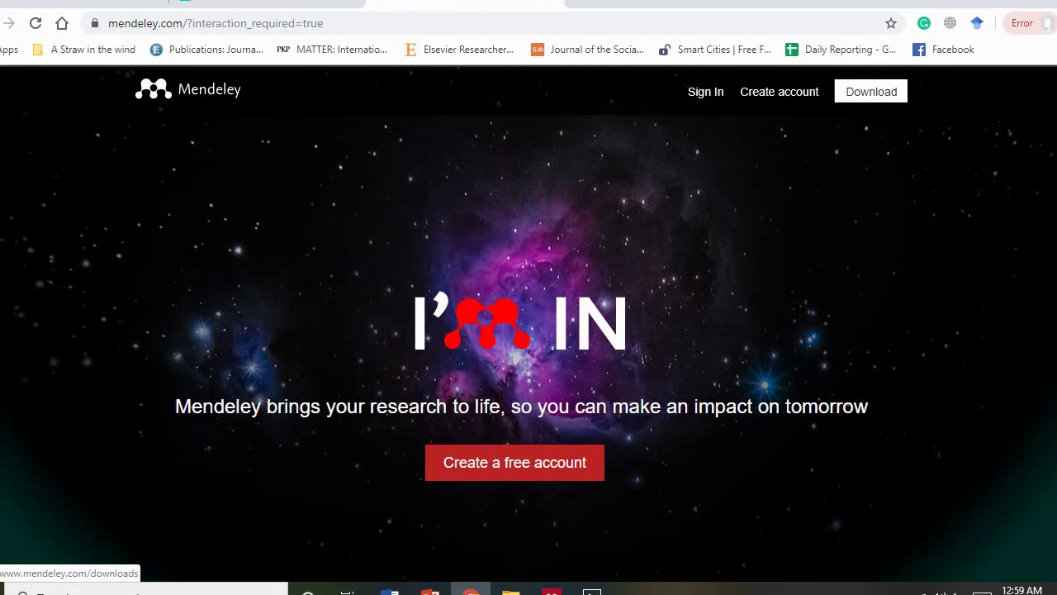
From the homepage's Download page, start the Mendeley Desktop for Windows installer download
click(872, 92)
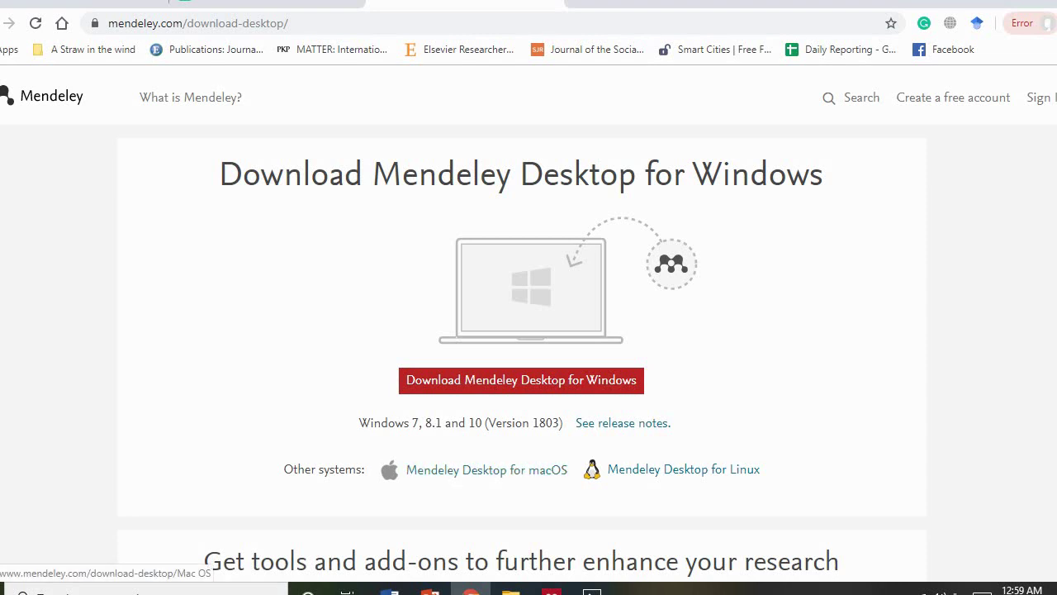
scroll(522, 323, down, 6)
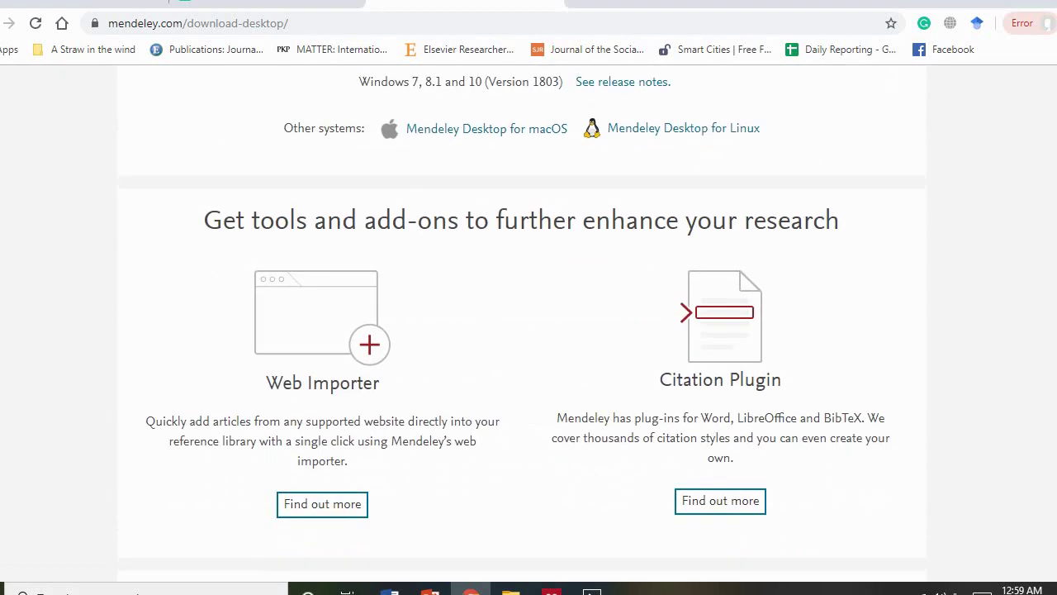
scroll(522, 322, up, 1)
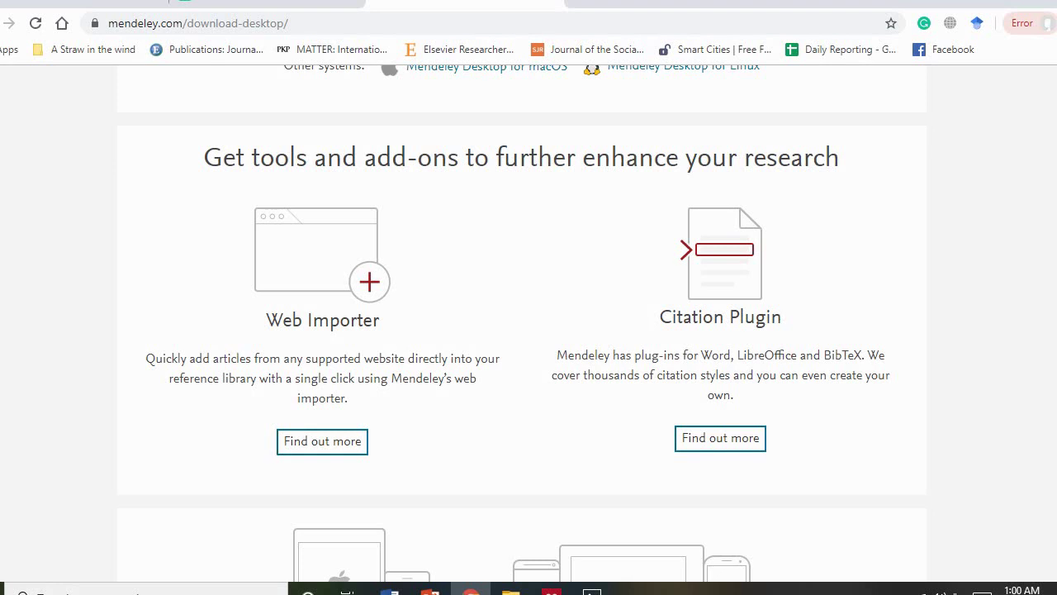
scroll(522, 323, down, 5)
scroll(522, 322, up, 6)
scroll(522, 322, up, 4)
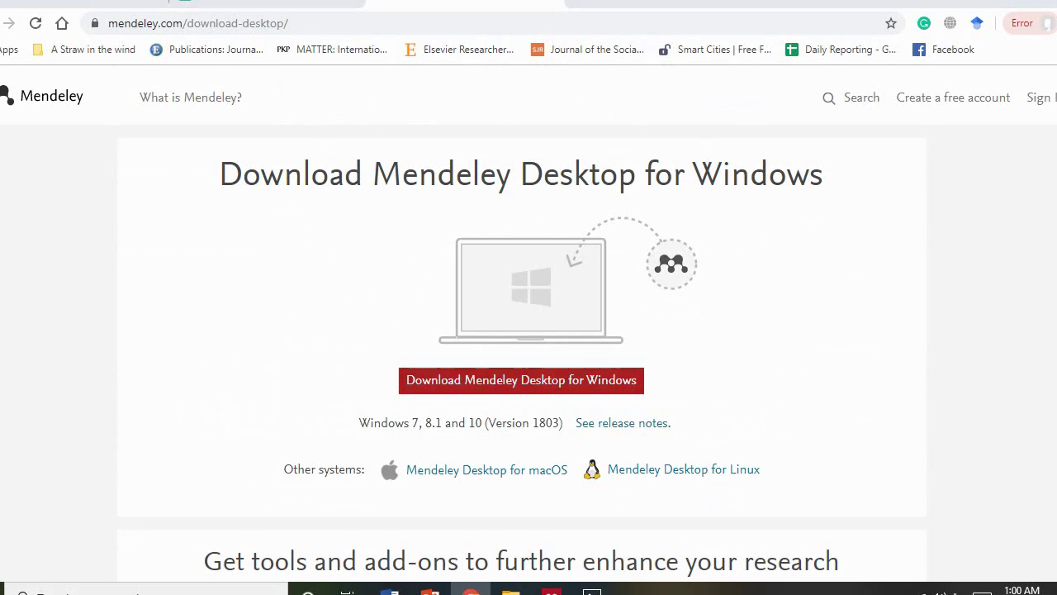
click(521, 380)
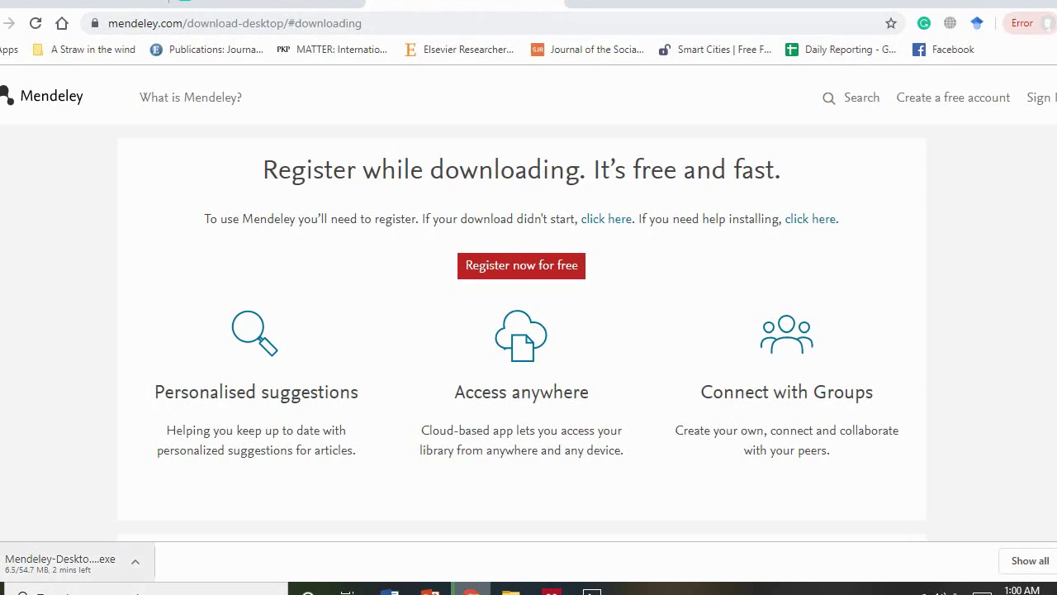
Cancel the in-progress Mendeley Desktop installer download from the download item's menu
click(66, 560)
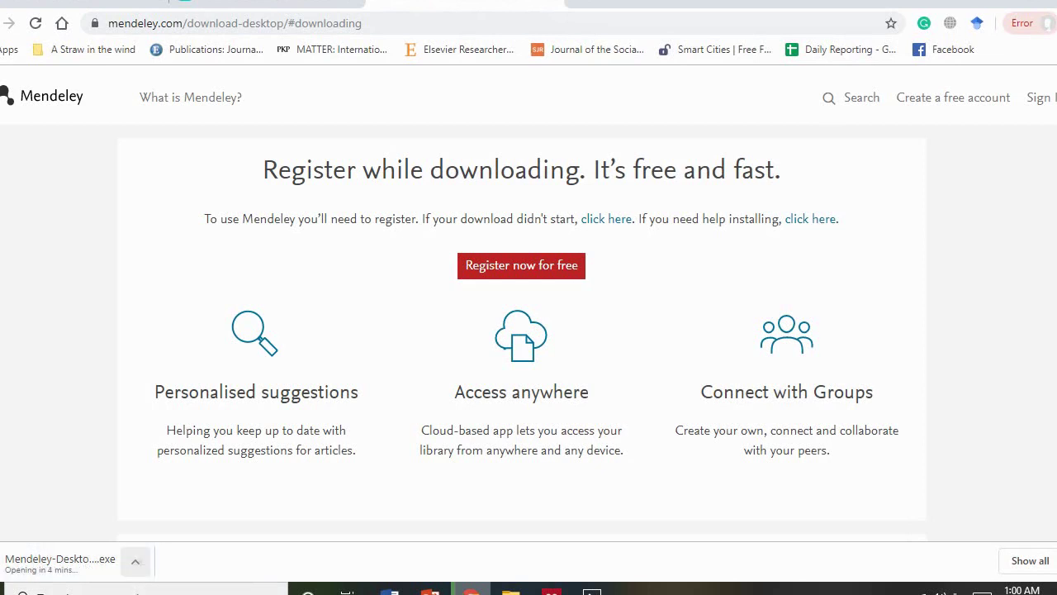
click(135, 562)
click(165, 533)
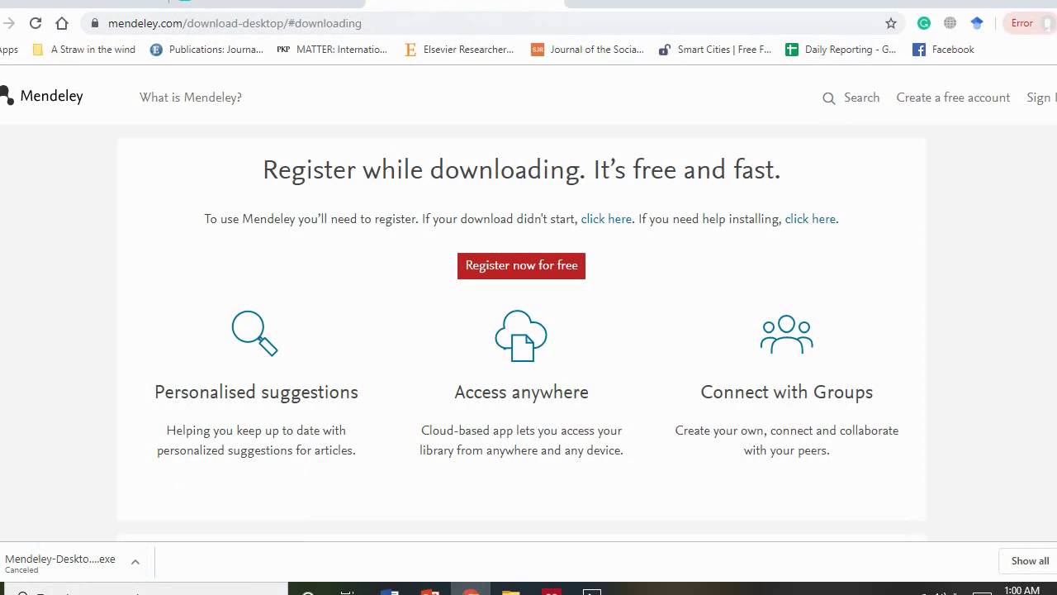
key(super+Down)
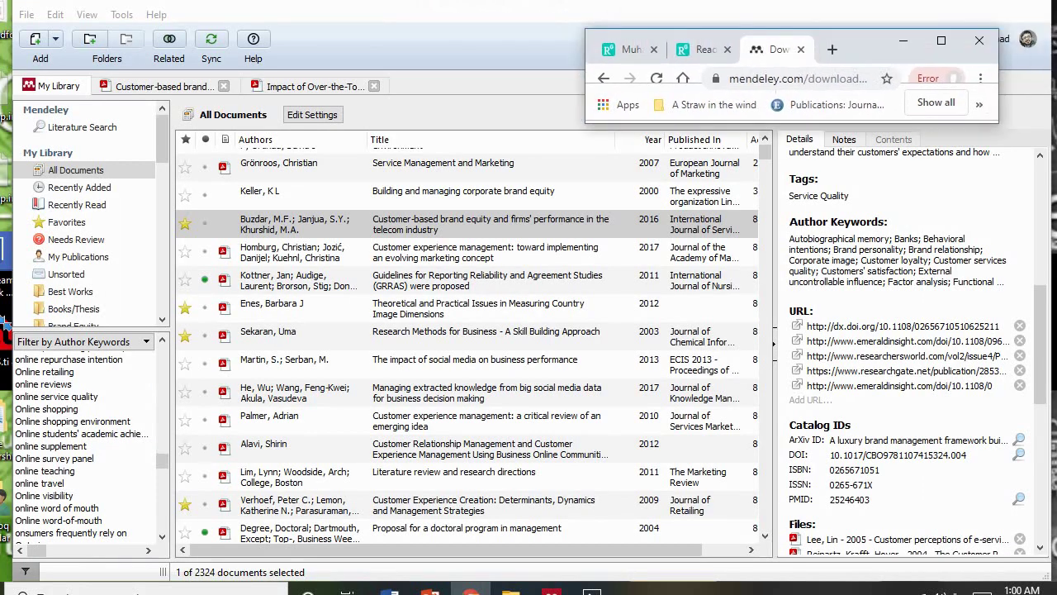
click(940, 40)
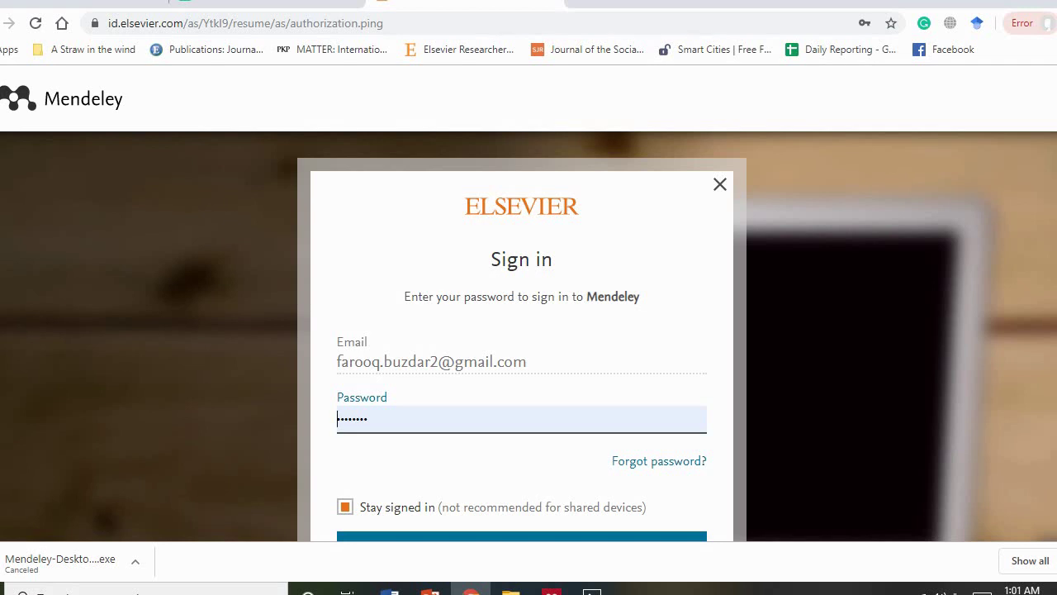
Submit the filled Elsevier sign-in form to reach the Mendeley newsfeed
scroll(529, 303, down, 1)
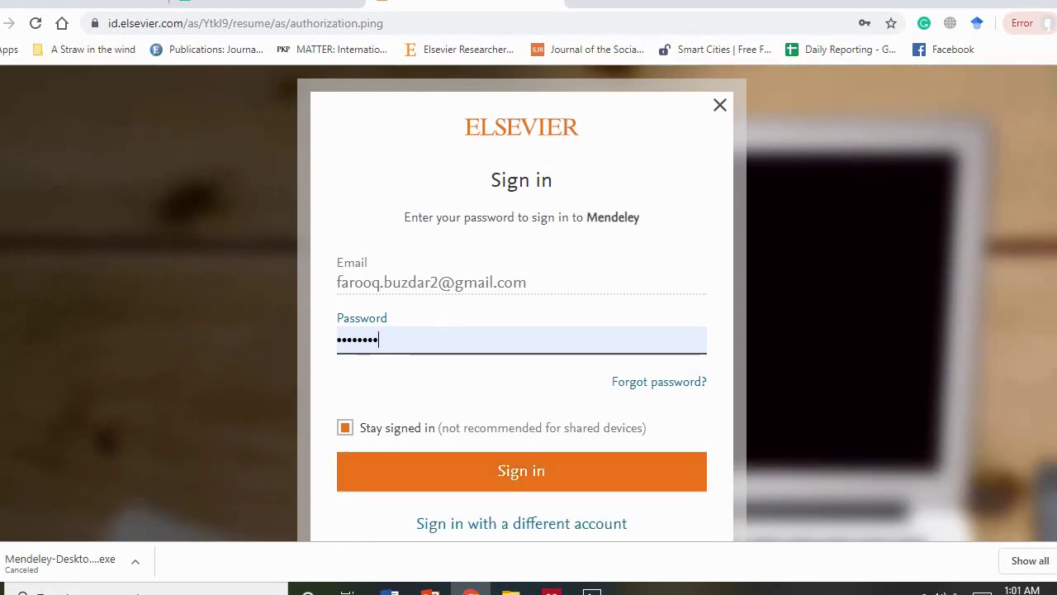
key(Return)
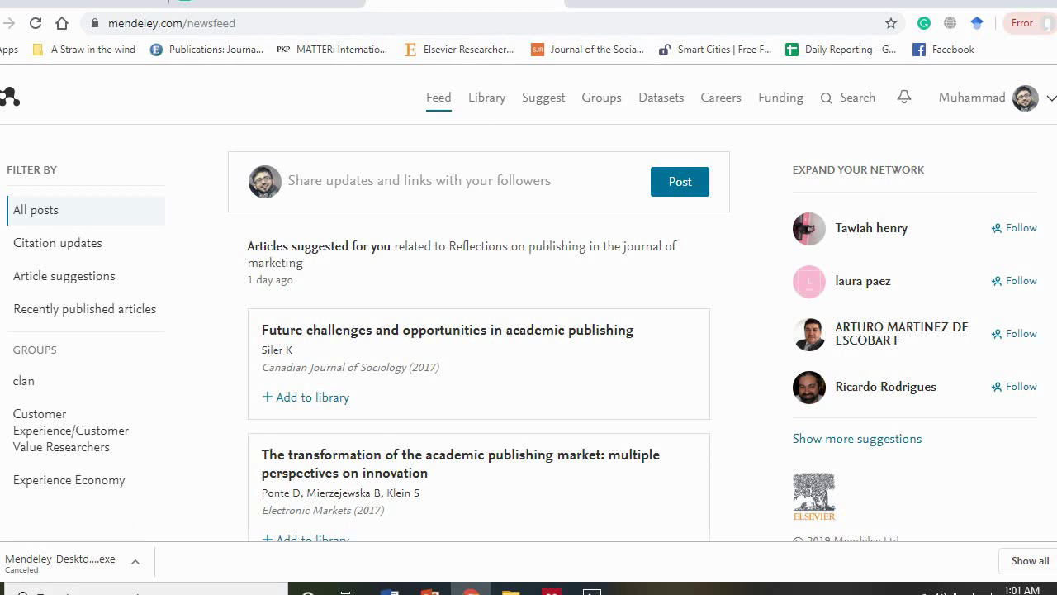
Open the web Library, highlight its '1 to 50 of 2324' total, and bring up Mendeley Desktop
click(487, 98)
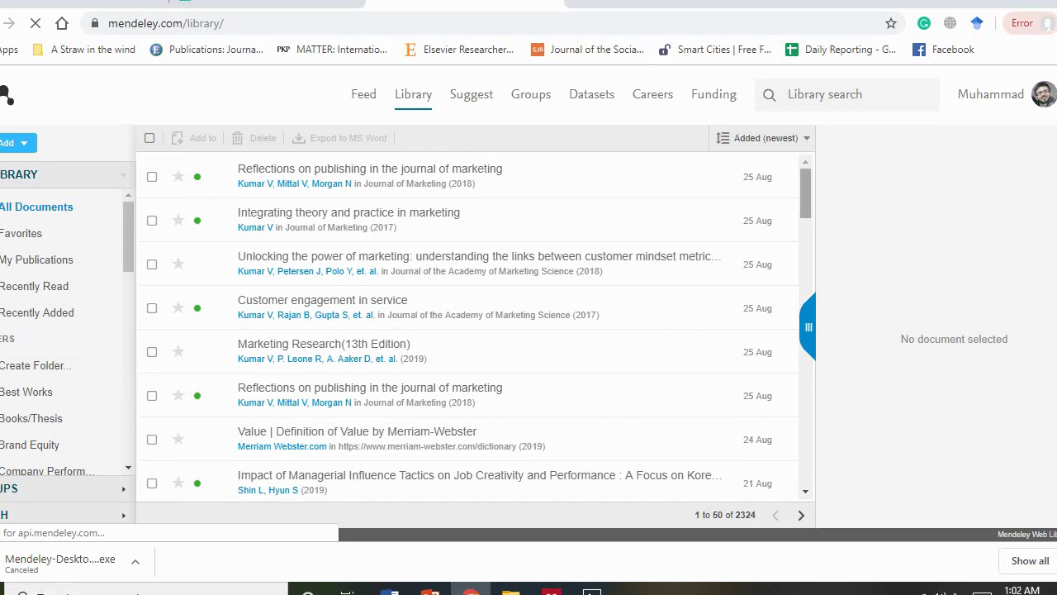
scroll(471, 330, down, 10)
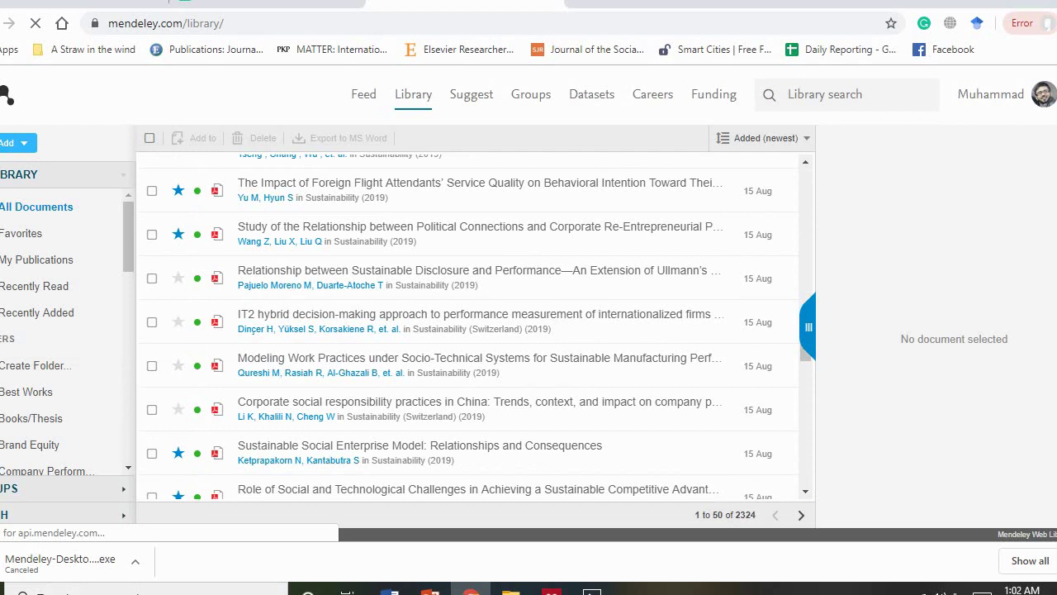
triple_click(726, 515)
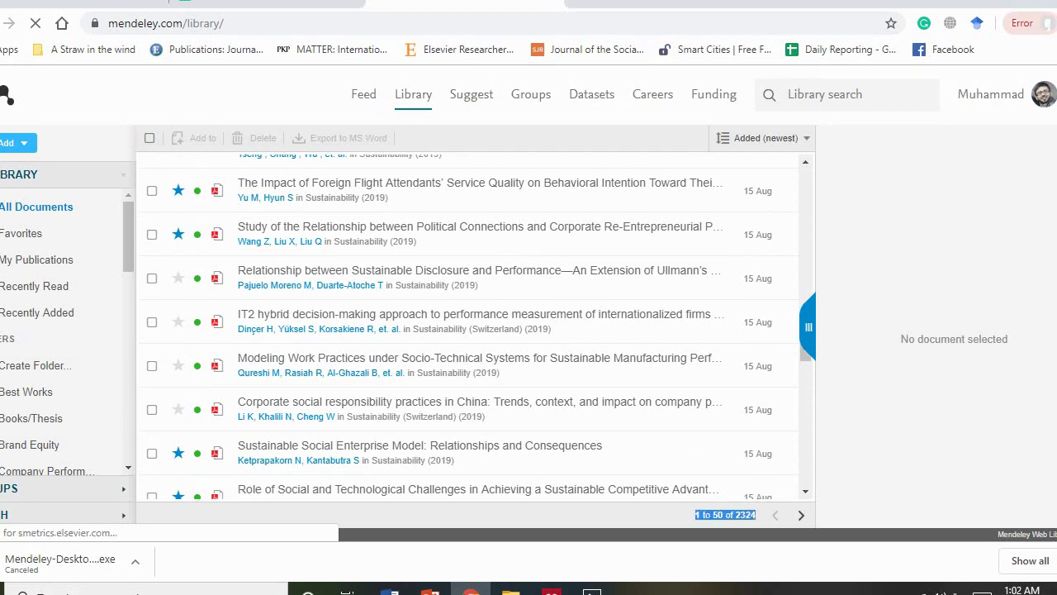
drag(735, 514, 753, 514)
click(551, 590)
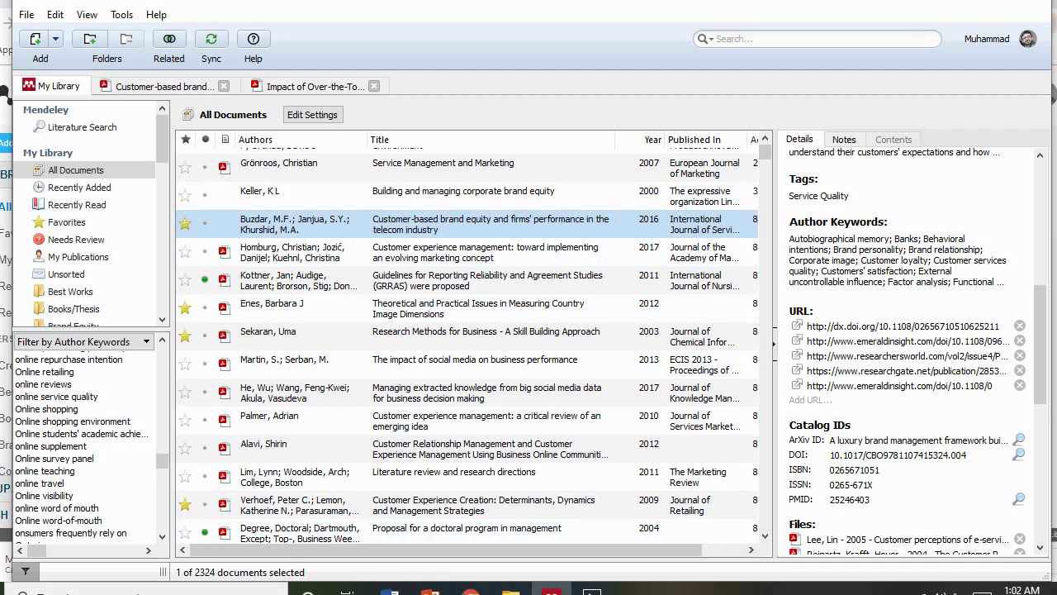
View the Research Methods for Business entry's details, then go back to the web Library
click(455, 336)
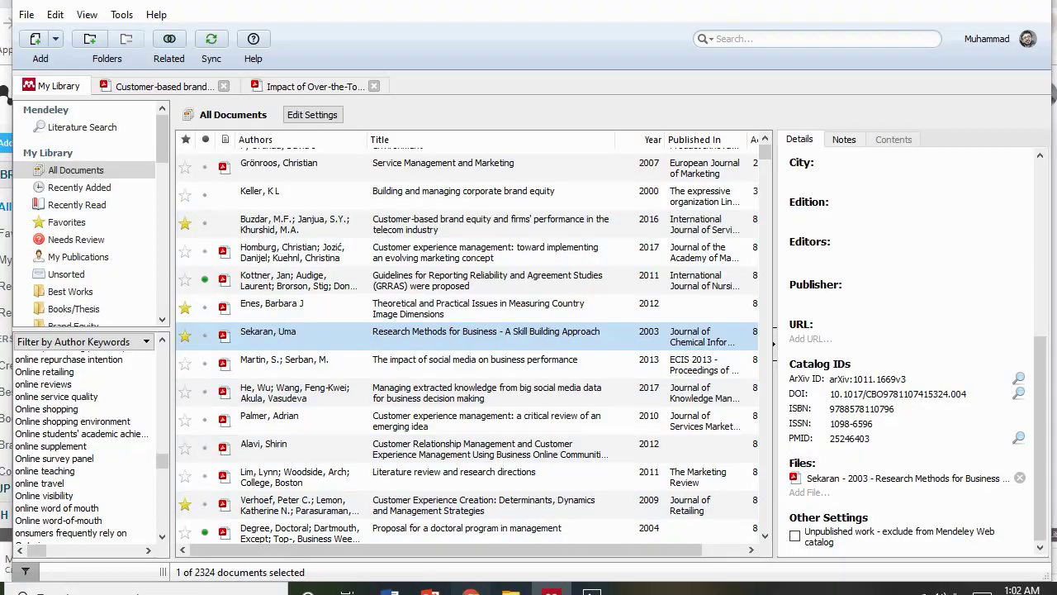
click(471, 589)
click(552, 589)
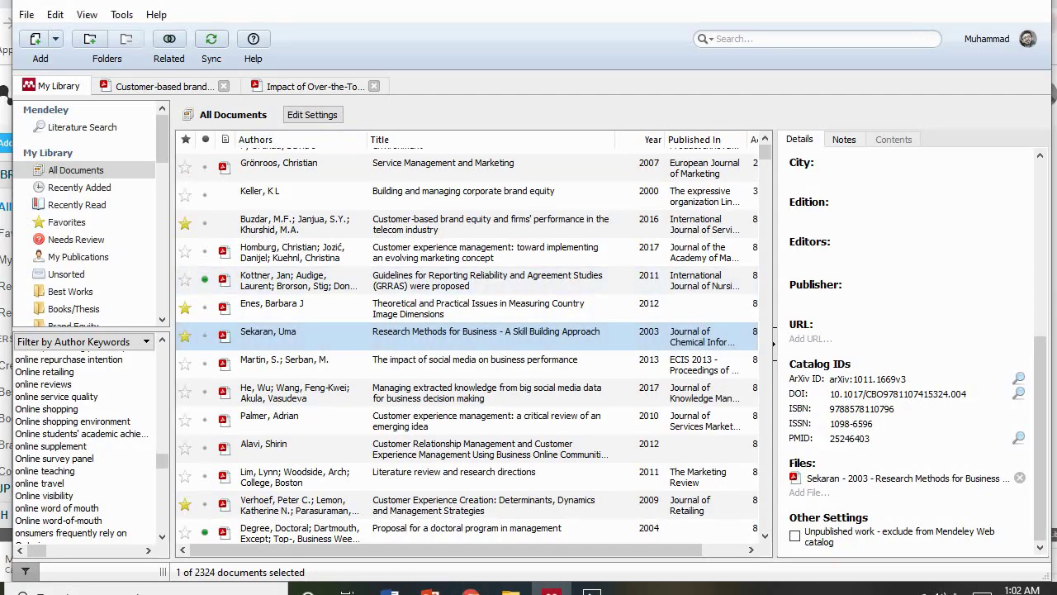
click(471, 588)
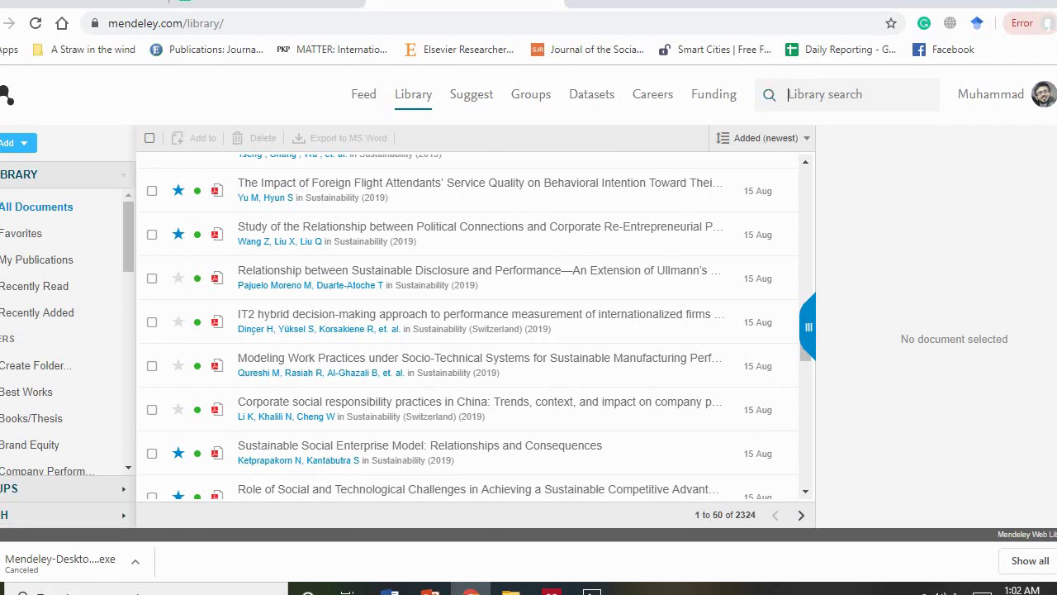
Filter the web Library by the account holder's name (28 results), then open Feed
text(Muhammad Farooq)
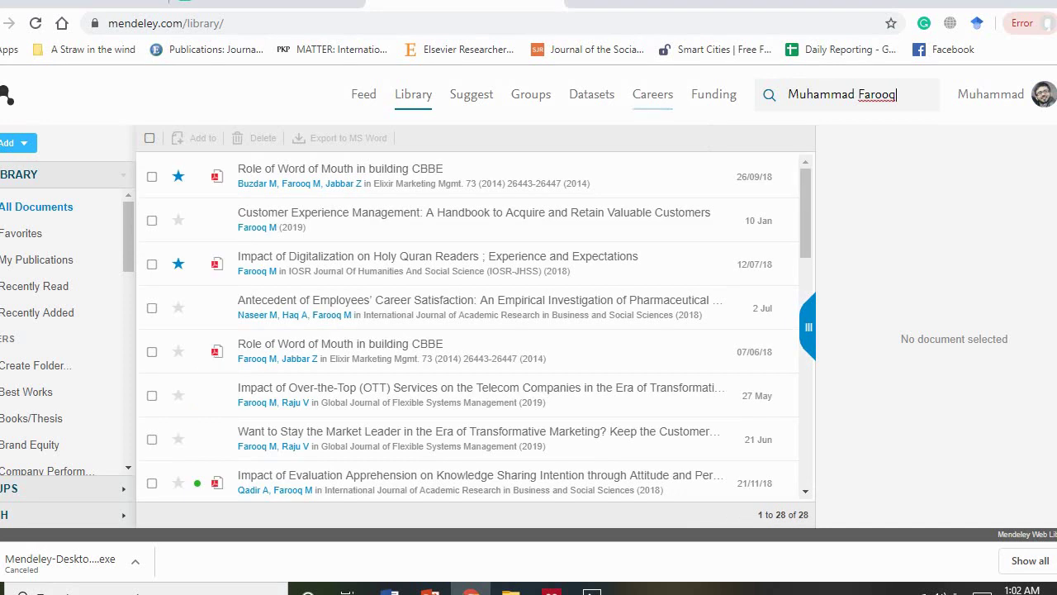
click(363, 94)
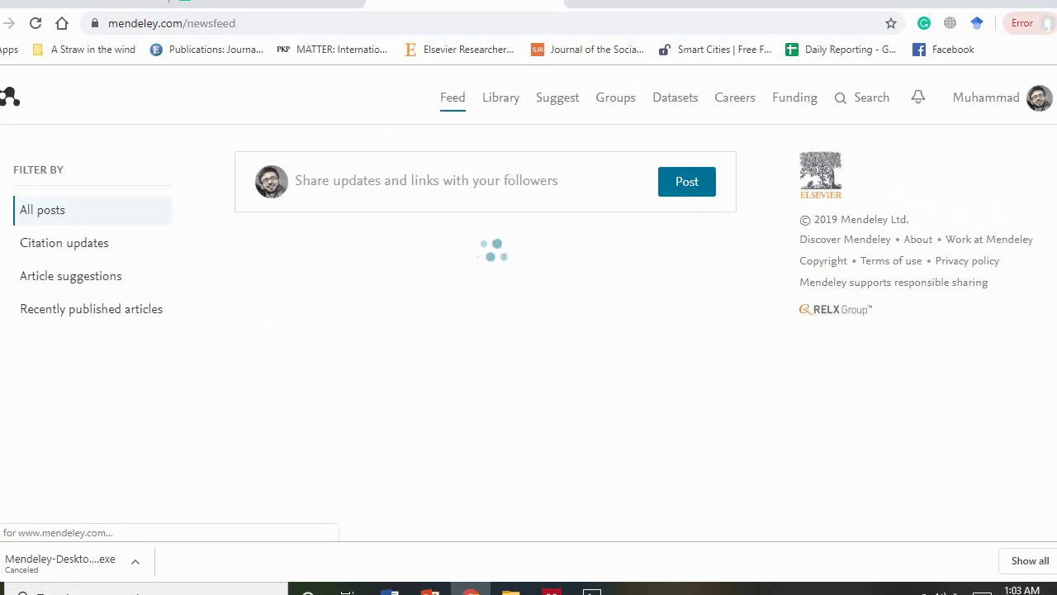
Search papers for 'Impact of OTT on telecom companies in the era of transformative marketing'
click(863, 97)
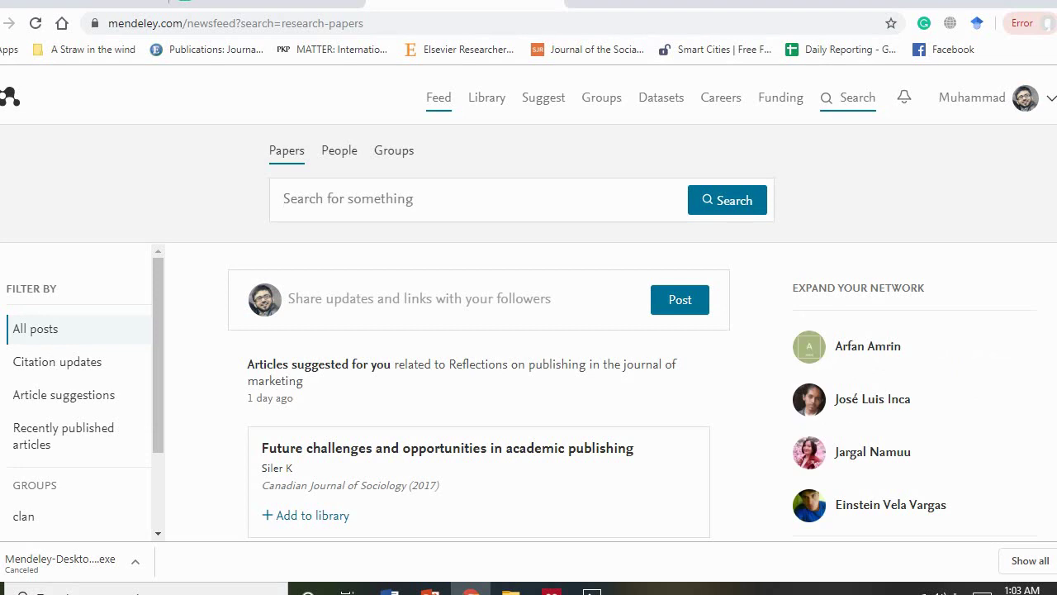
text(Impact of)
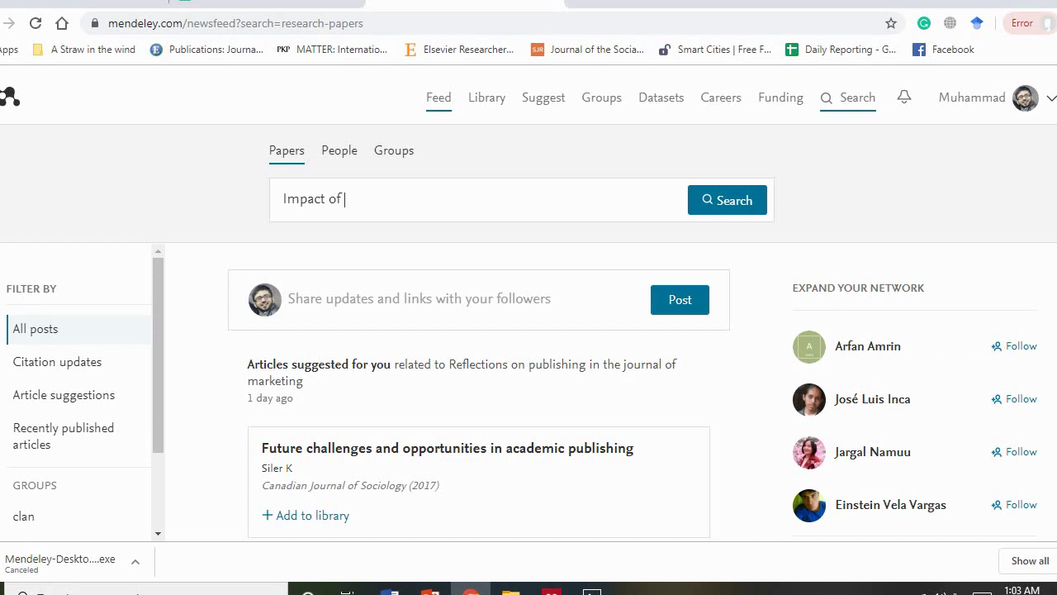
text(OTT on )
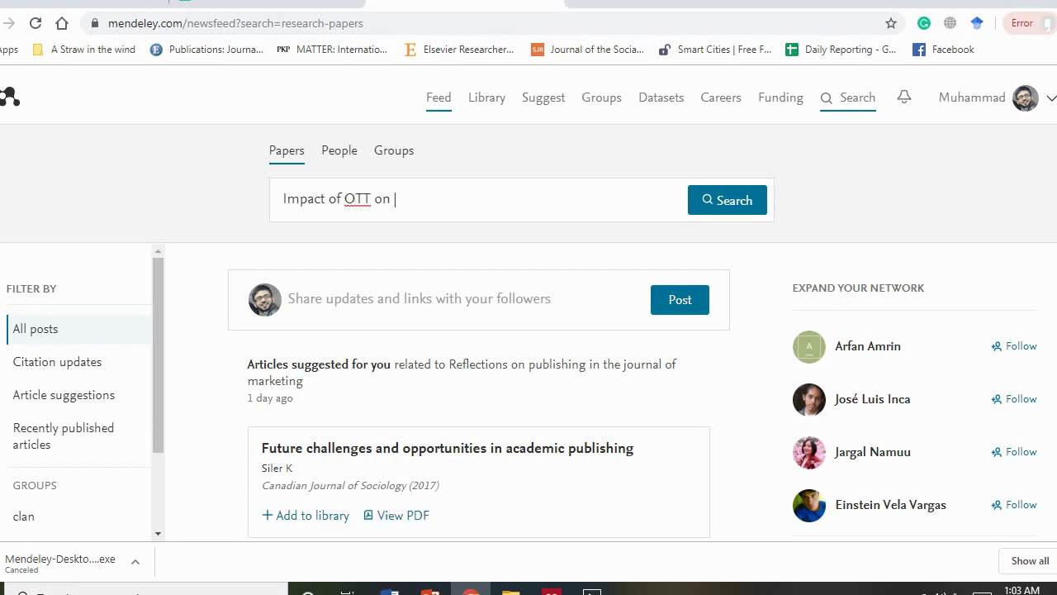
text(telecom companies)
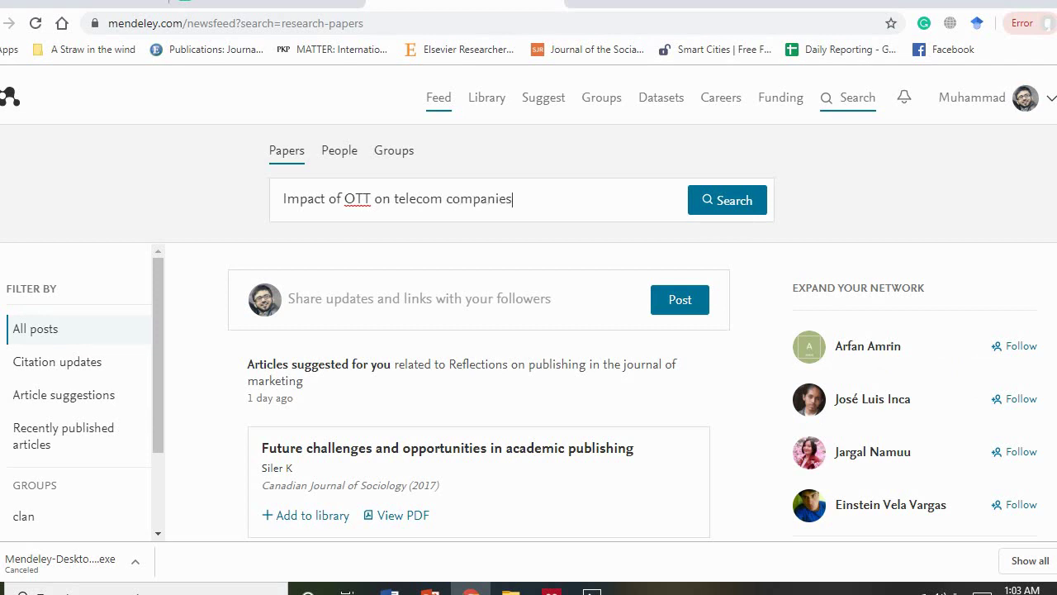
text( in the era of transformative marketing)
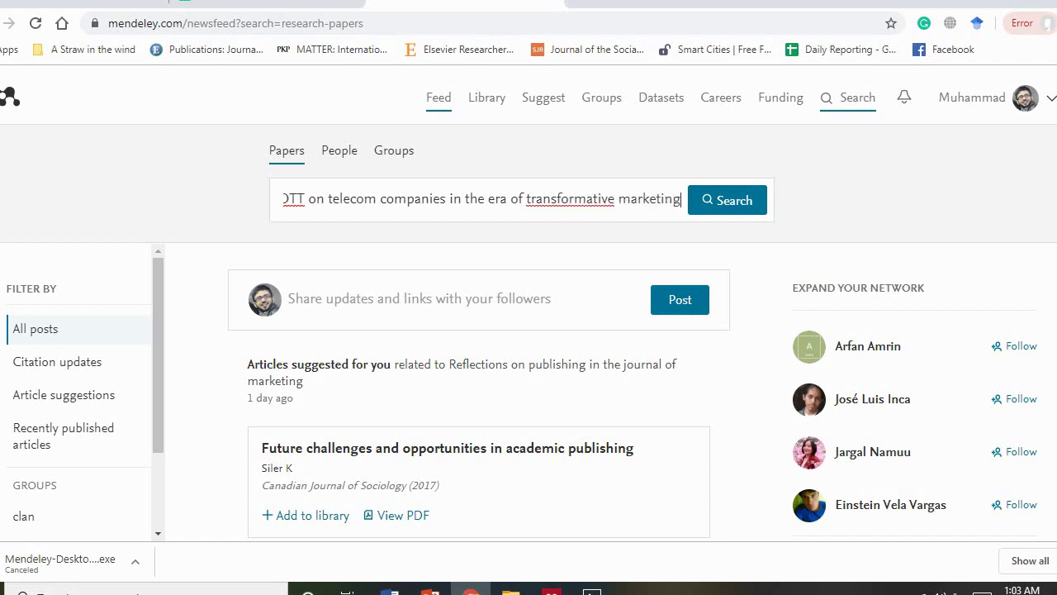
key(Return)
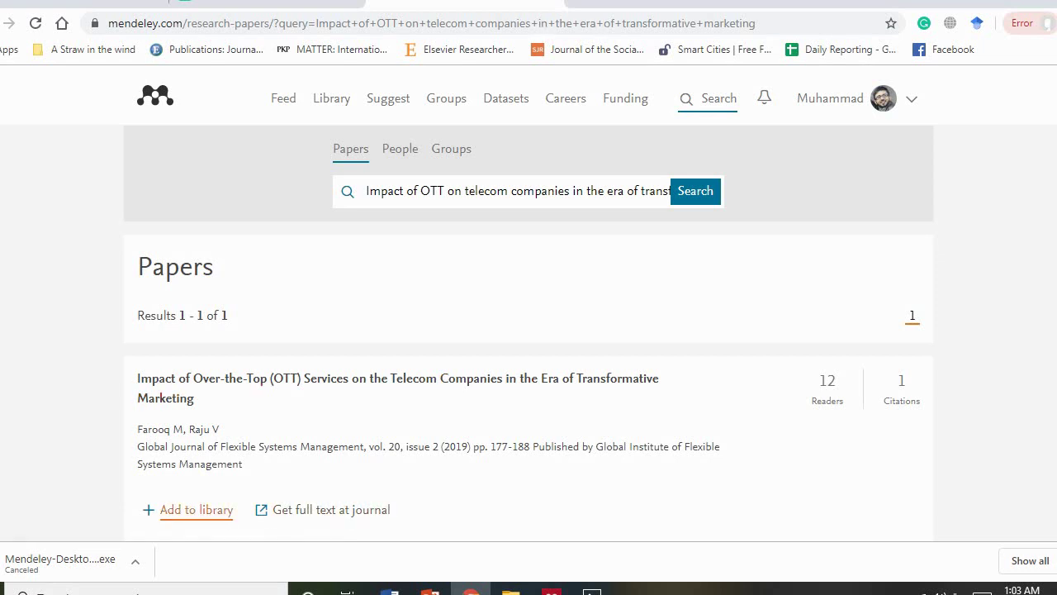
Add the OTT Services on Telecom Companies paper to the library
scroll(529, 330, down, 3)
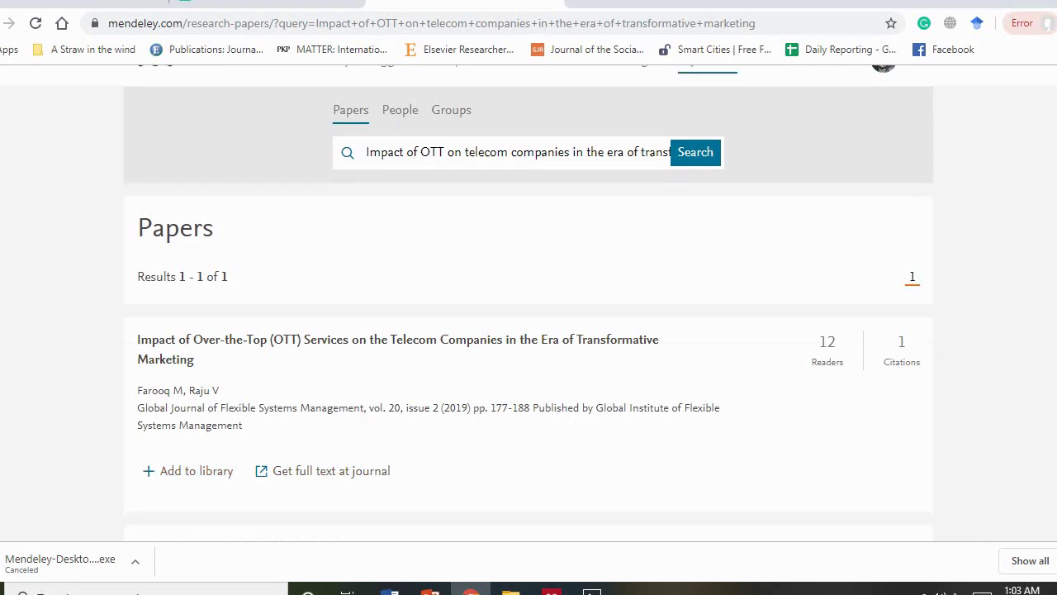
scroll(529, 330, up, 2)
scroll(529, 331, up, 1)
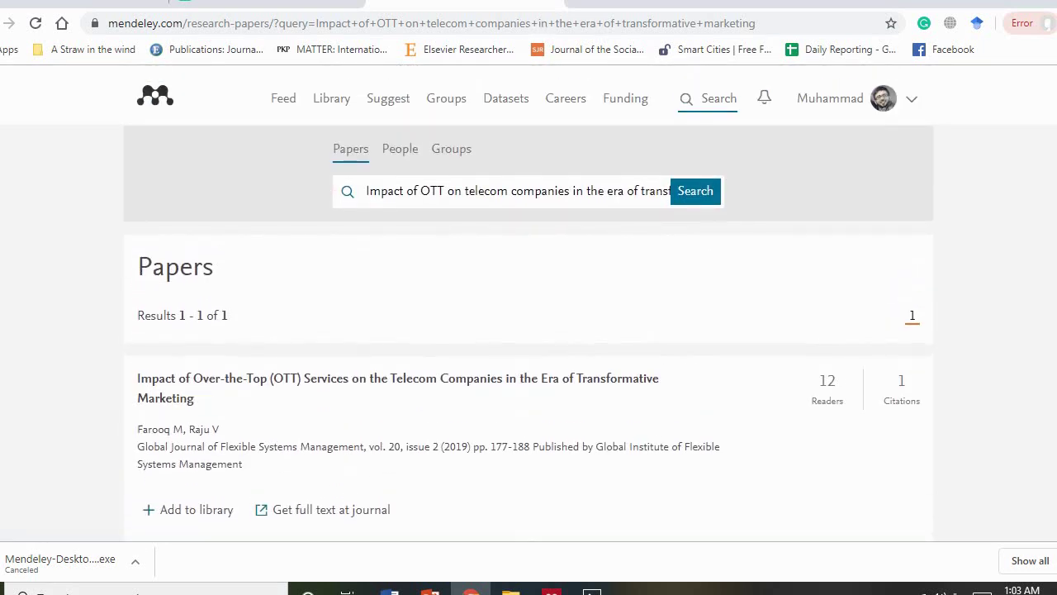
drag(577, 191, 671, 191)
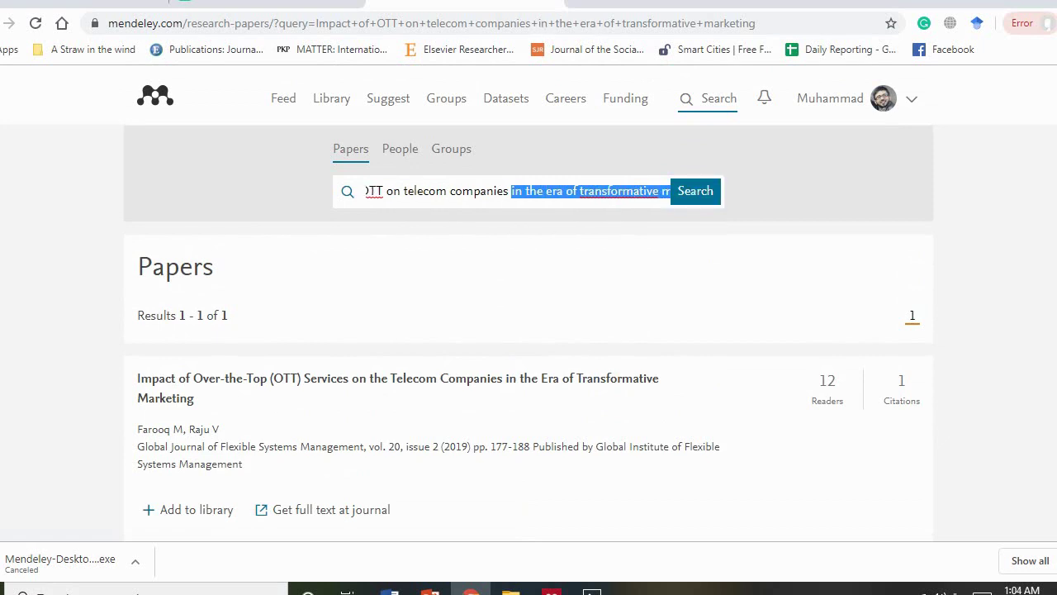
click(195, 510)
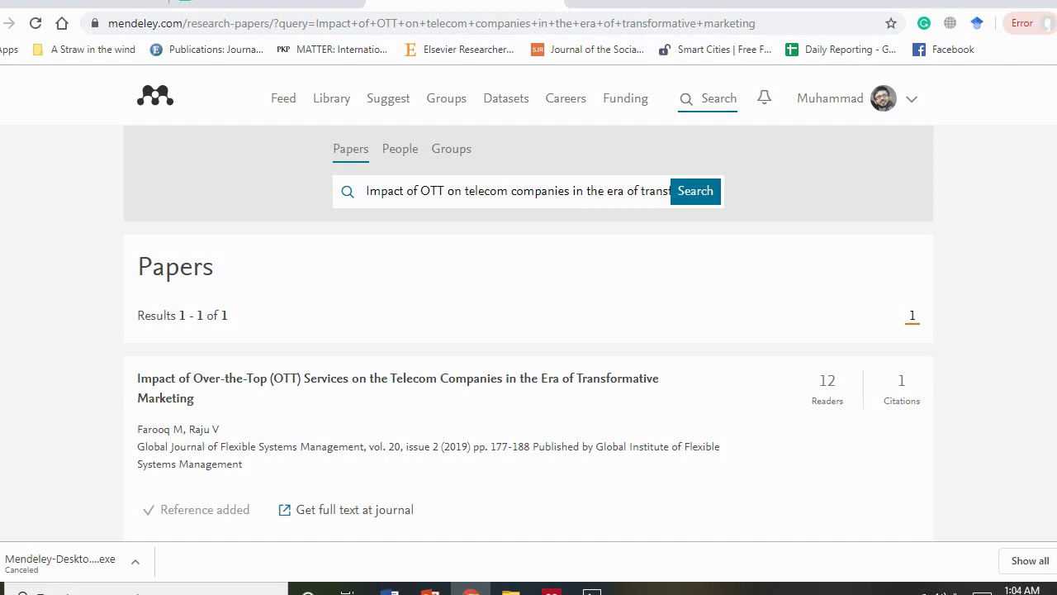
Shorten the search query to 'Impact of OTT on telecom companies' and rerun the search
click(625, 190)
key(Right)
key(Right)
key(Right)
key(Right)
key(shift+Right)
key(shift+Right)
key(shift+Right)
key(shift+Right)
key(shift+Right)
key(shift+Right)
key(shift+Right)
key(shift+Right)
key(shift+Right)
key(shift+Right)
key(shift+Right)
key(shift+Right)
key(shift+Right)
key(shift+Right)
key(shift+Right)
key(shift+Right)
key(shift+Right)
key(shift+Right)
key(shift+Right)
key(shift+Right)
key(BackSpace)
key(BackSpace)
key(BackSpace)
key(BackSpace)
key(BackSpace)
key(BackSpace)
key(BackSpace)
key(BackSpace)
key(BackSpace)
key(BackSpace)
key(BackSpace)
key(BackSpace)
key(BackSpace)
key(BackSpace)
key(BackSpace)
key(BackSpace)
key(Return)
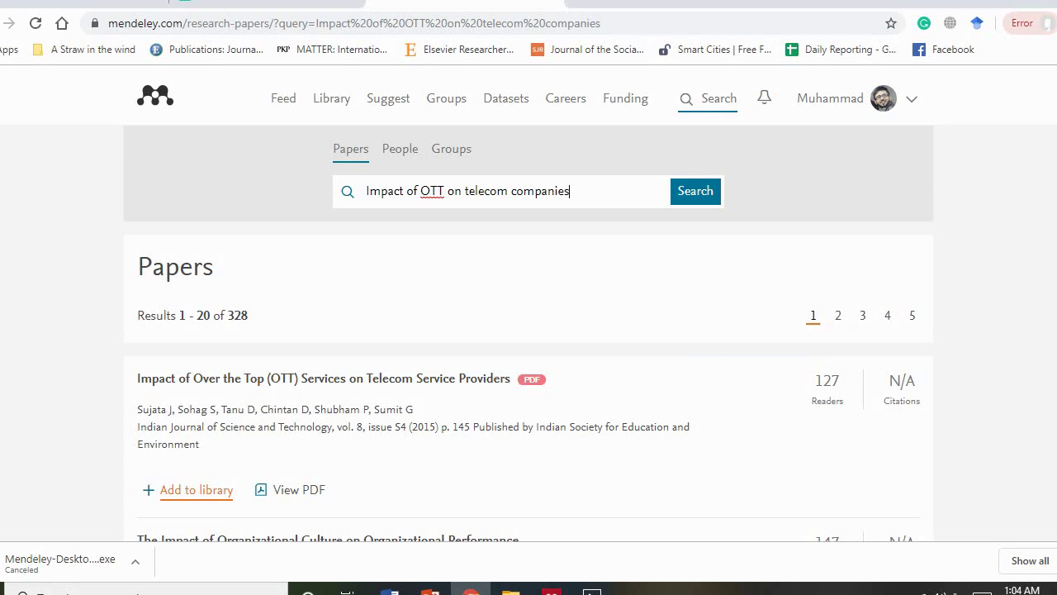
Add the Telecom Service Providers paper from the broader results to the library
click(197, 490)
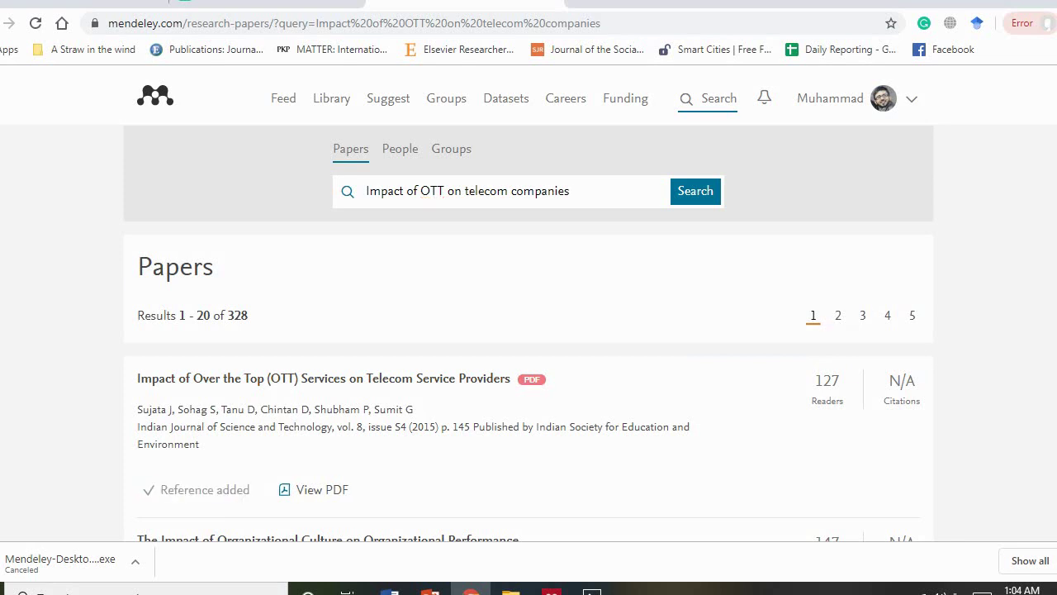
scroll(528, 330, down, 4)
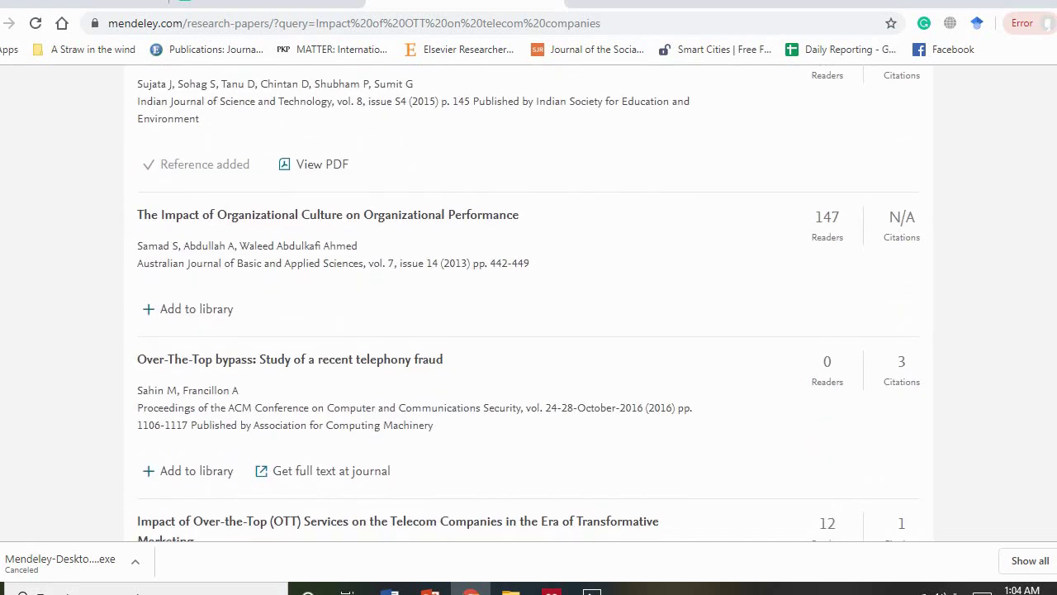
scroll(529, 330, down, 1)
scroll(529, 330, down, 3)
scroll(529, 330, up, 1)
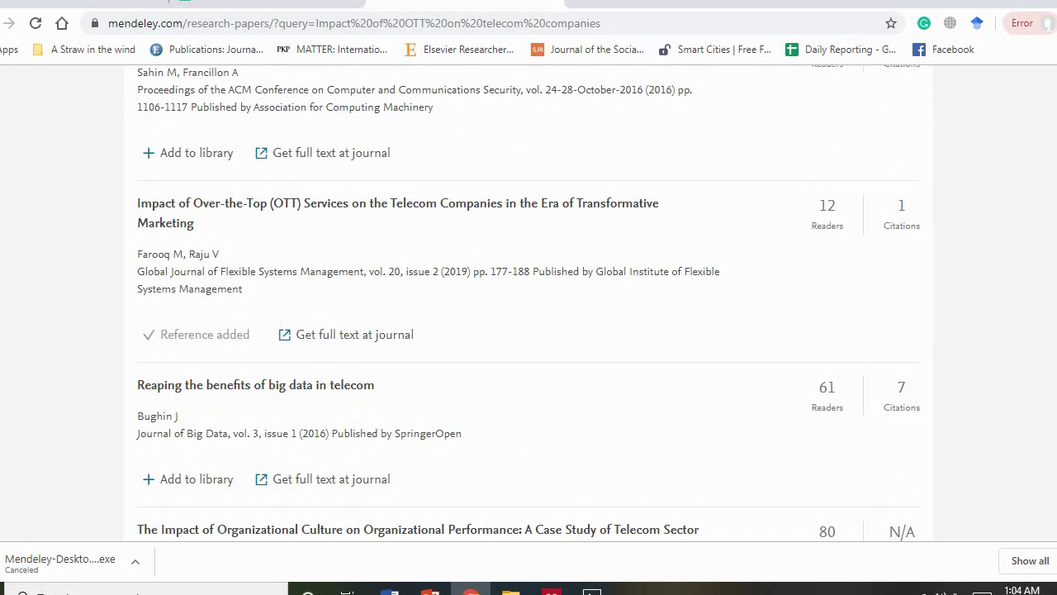
Scroll down the search results past the OTT telecom paper now added to the library
scroll(528, 314, down, 15)
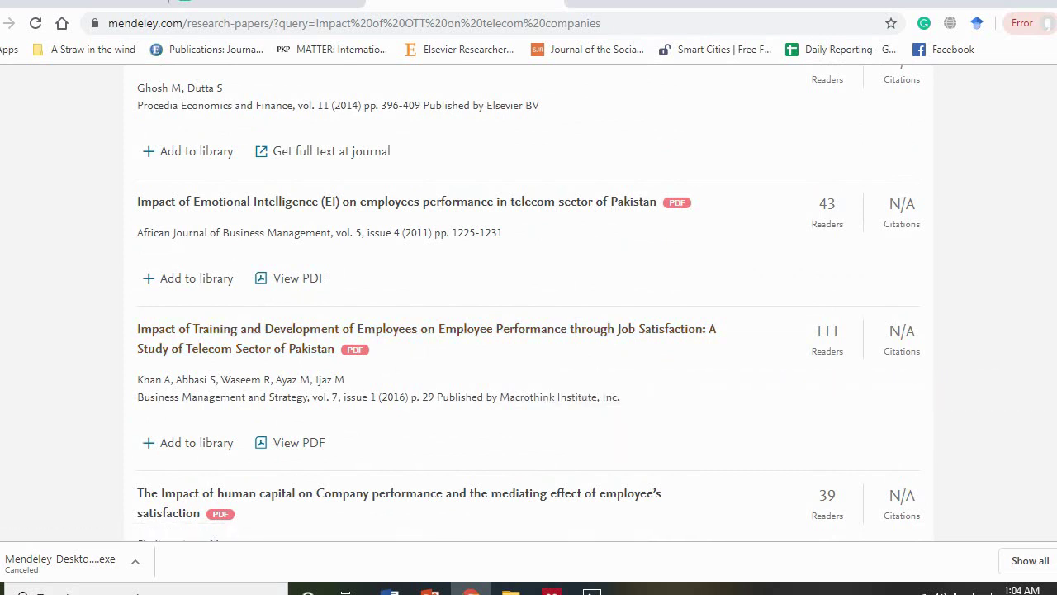
Add the Training and Development telecom paper to the library, then switch to Mendeley Desktop
click(196, 443)
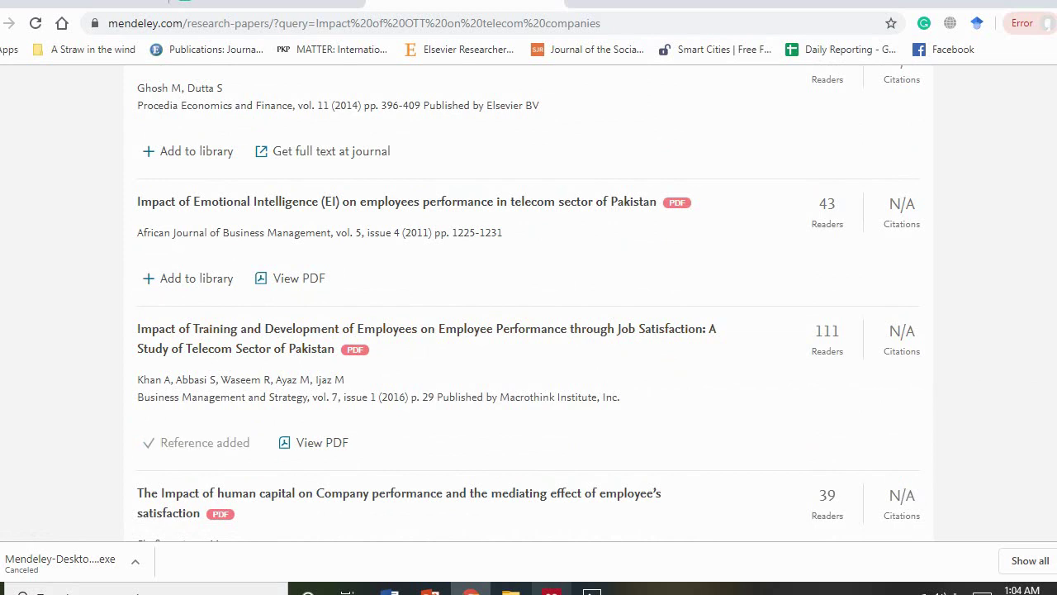
key(alt+Tab)
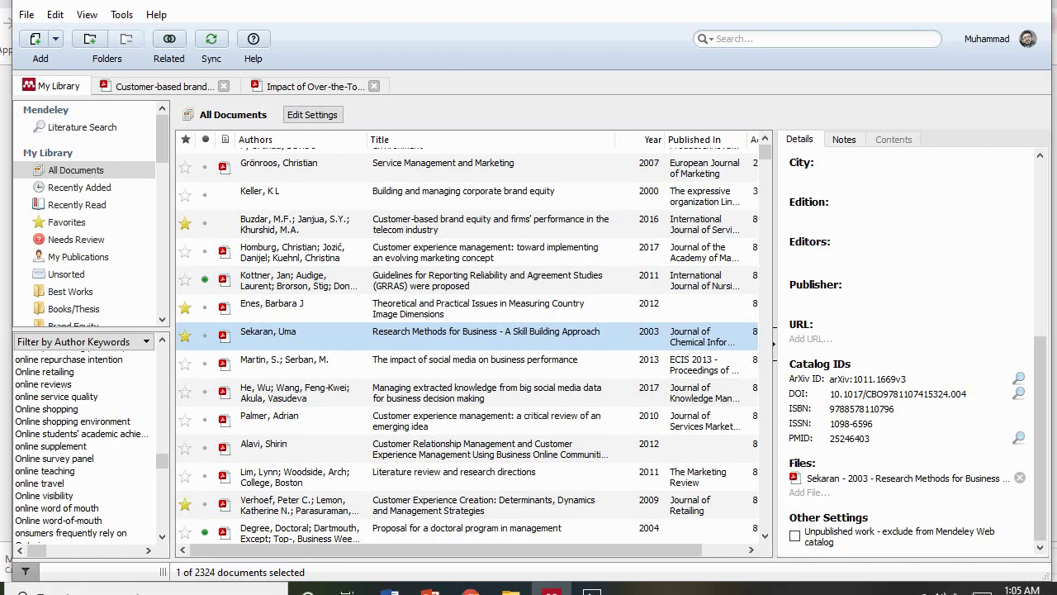
Sync the desktop library, maximize the window, and sort documents by date added
key(F5)
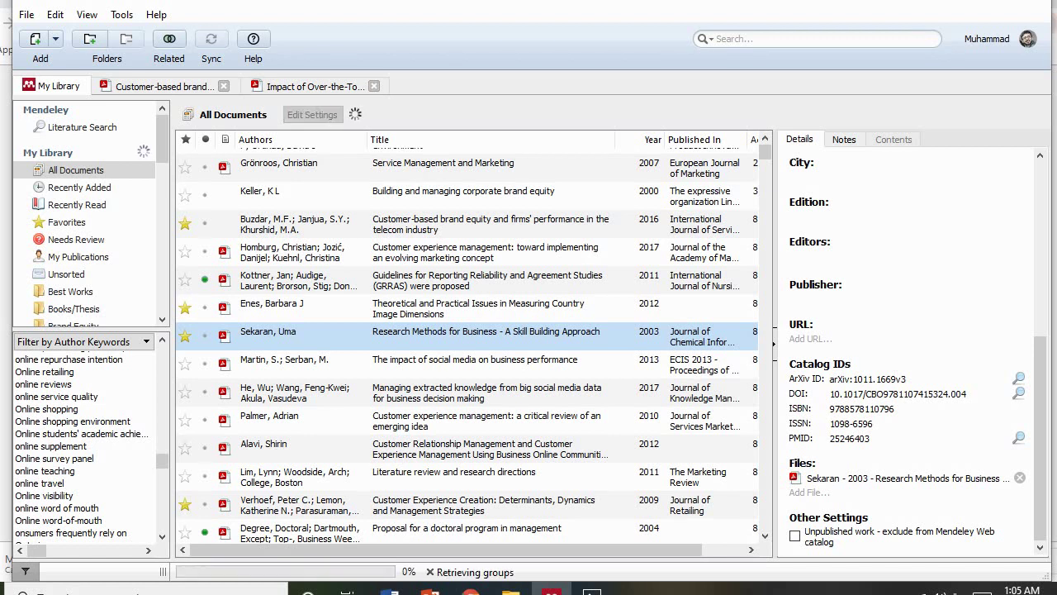
scroll(467, 347, up, 1)
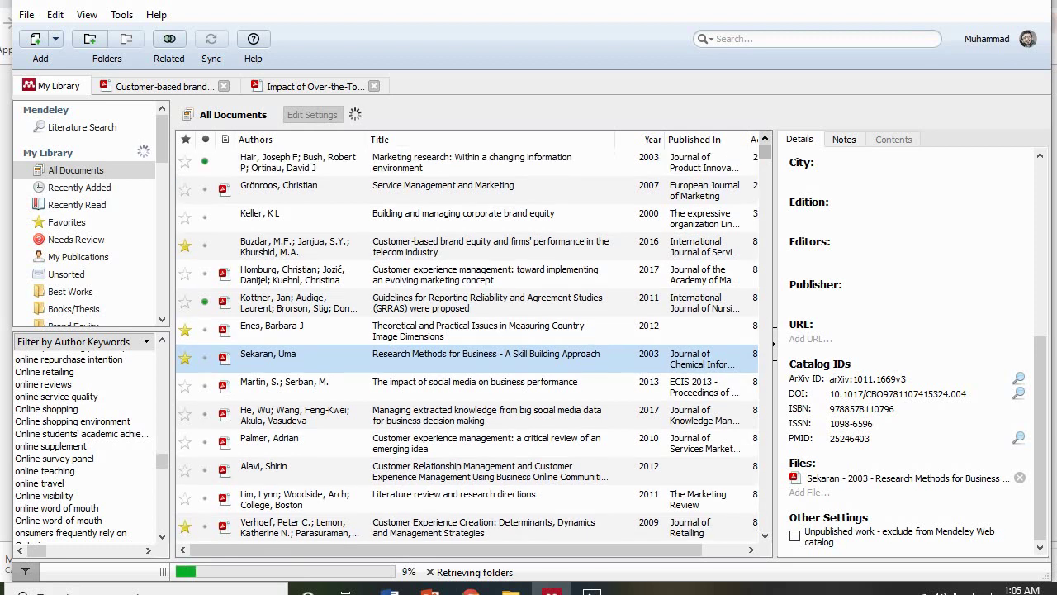
key(super+Up)
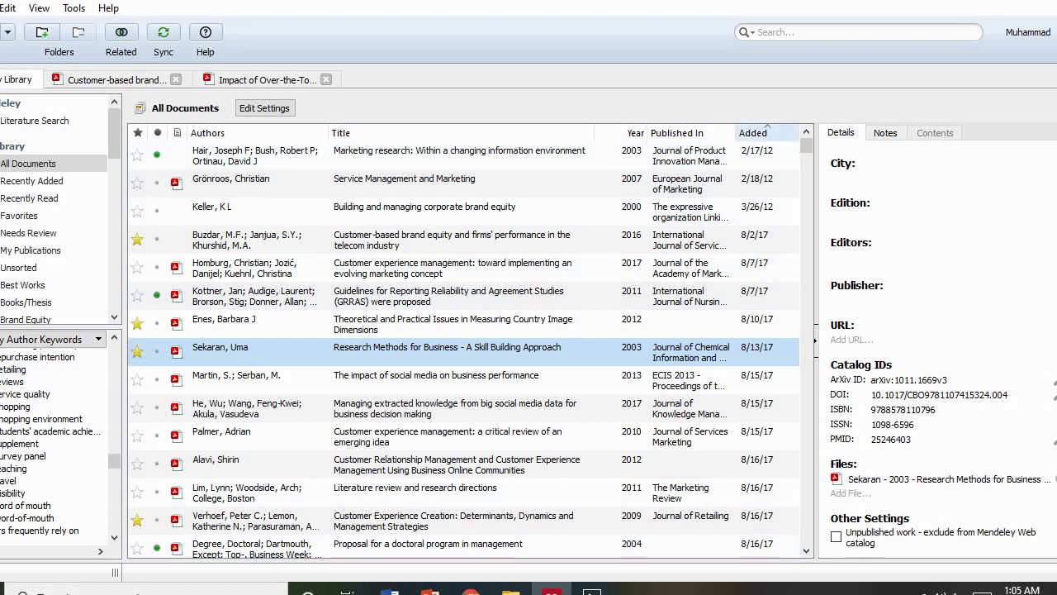
click(753, 132)
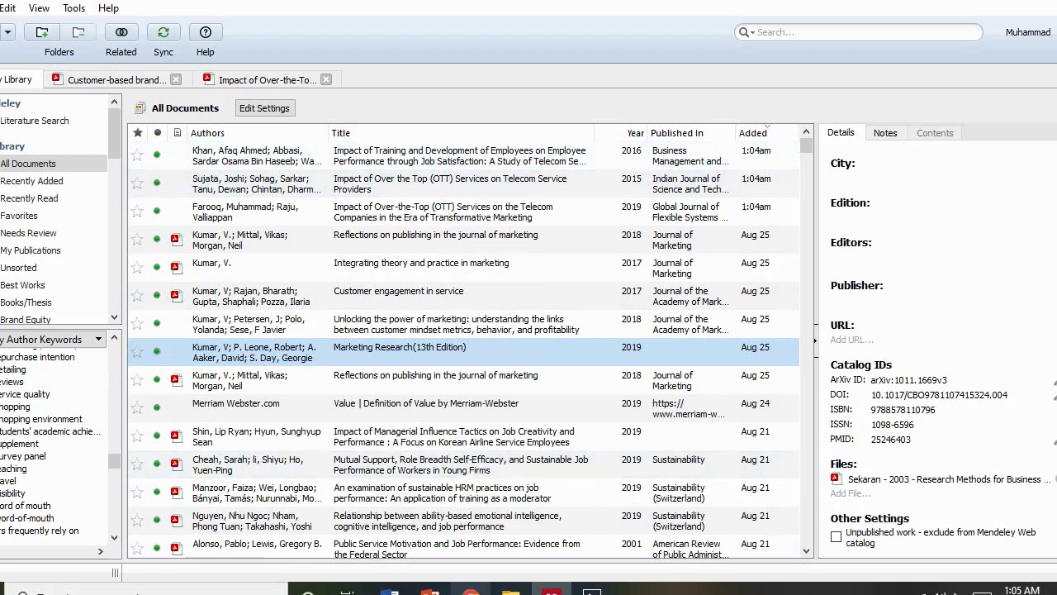
Bring the browser forward on the ResearchGate discussion thread tab
key(alt+Tab)
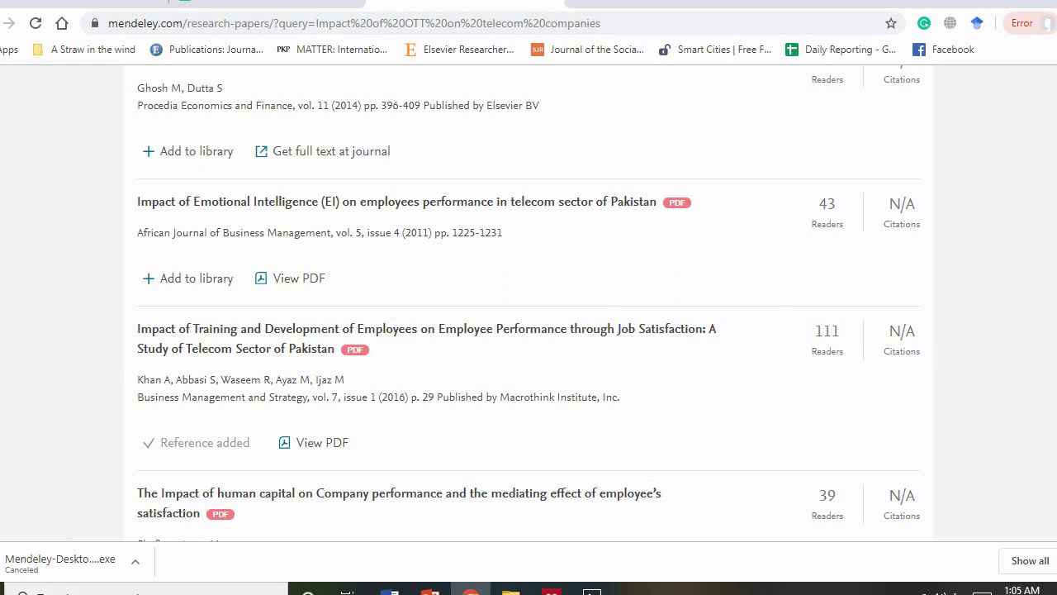
key(alt+Tab)
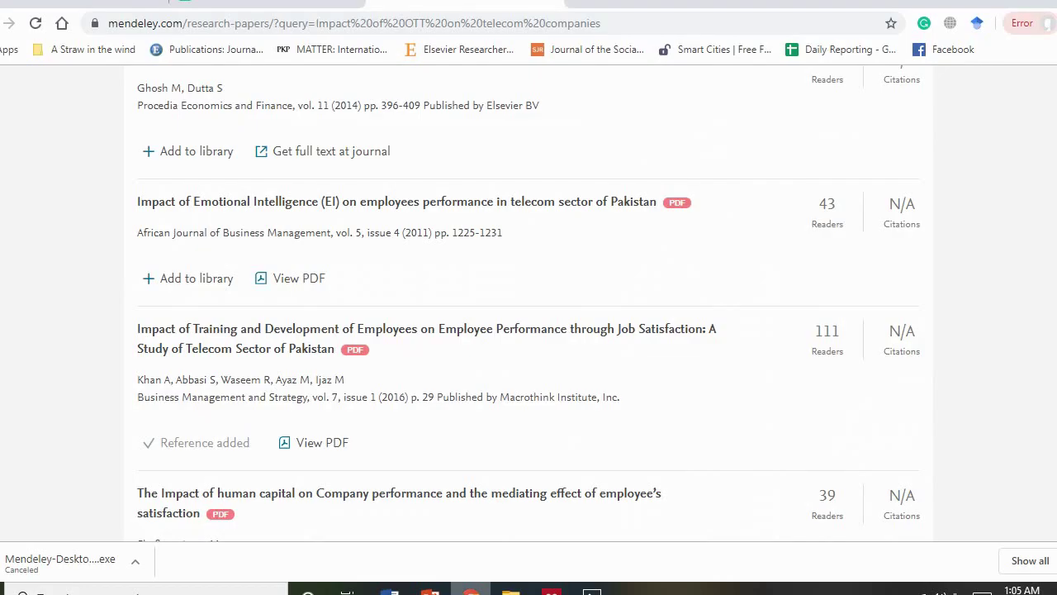
click(470, 591)
key(ctrl+Tab)
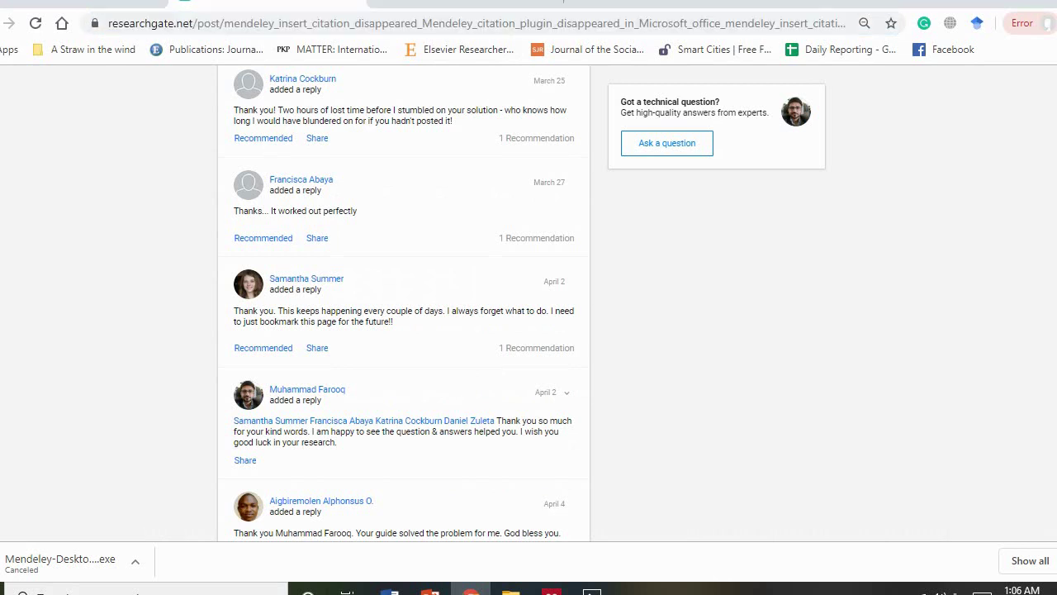
Restore the browser to a smaller window and resize it to show the thread
drag(269, 179, 357, 210)
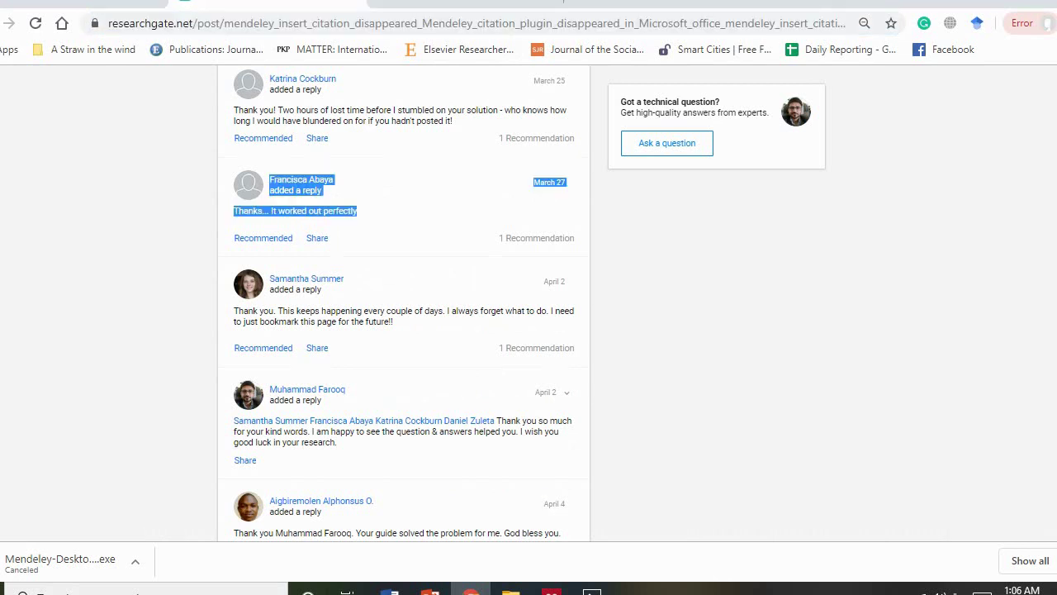
key(super+Down)
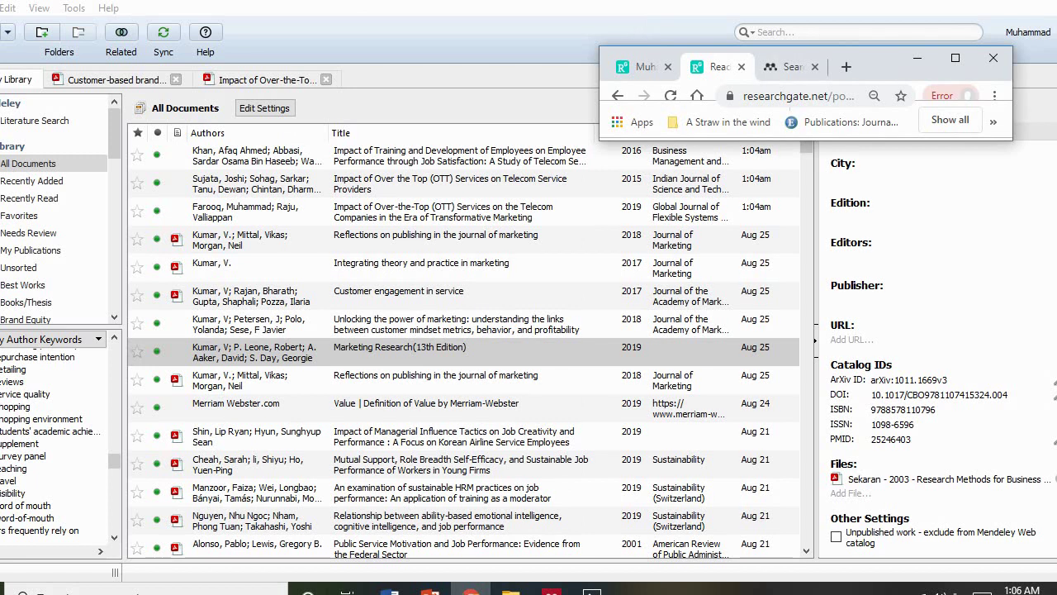
drag(600, 91, 36, 91)
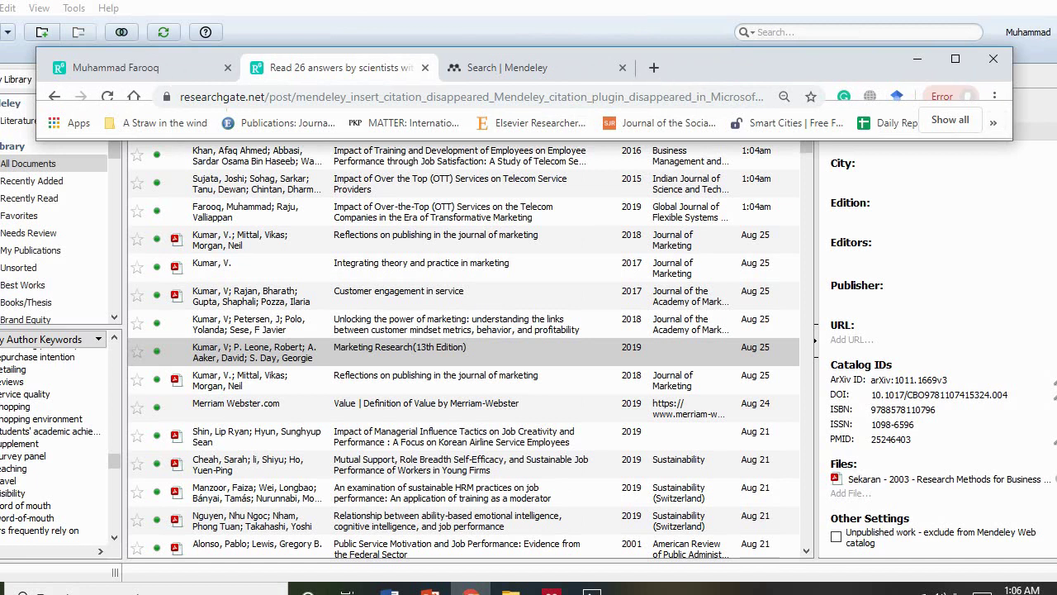
drag(529, 140, 528, 466)
scroll(529, 281, up, 10)
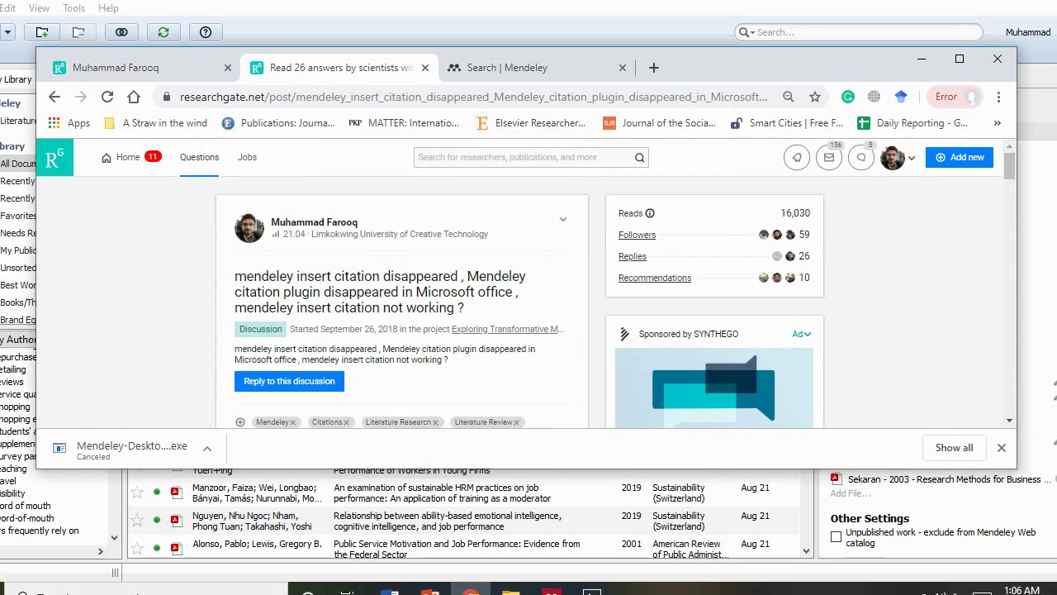
Open the question author's ResearchGate profile and browse their publications
click(314, 223)
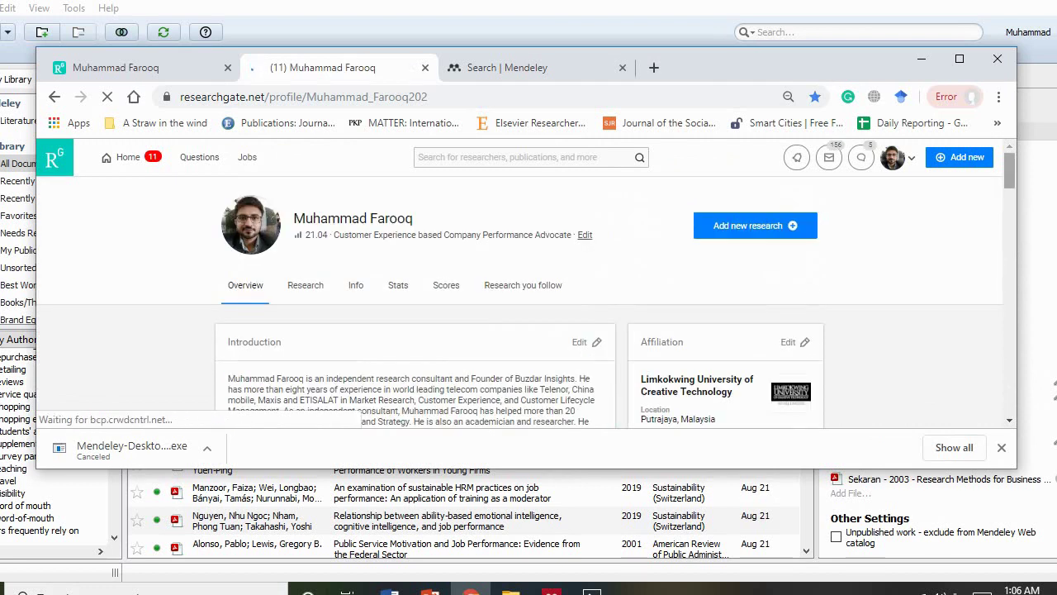
scroll(527, 284, down, 5)
scroll(526, 284, down, 10)
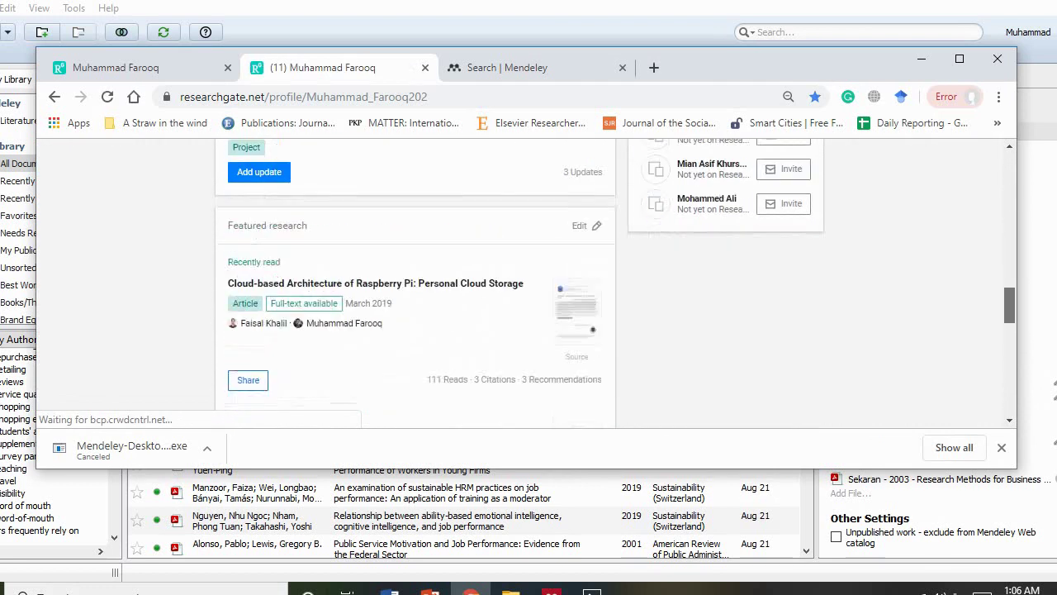
scroll(526, 284, down, 10)
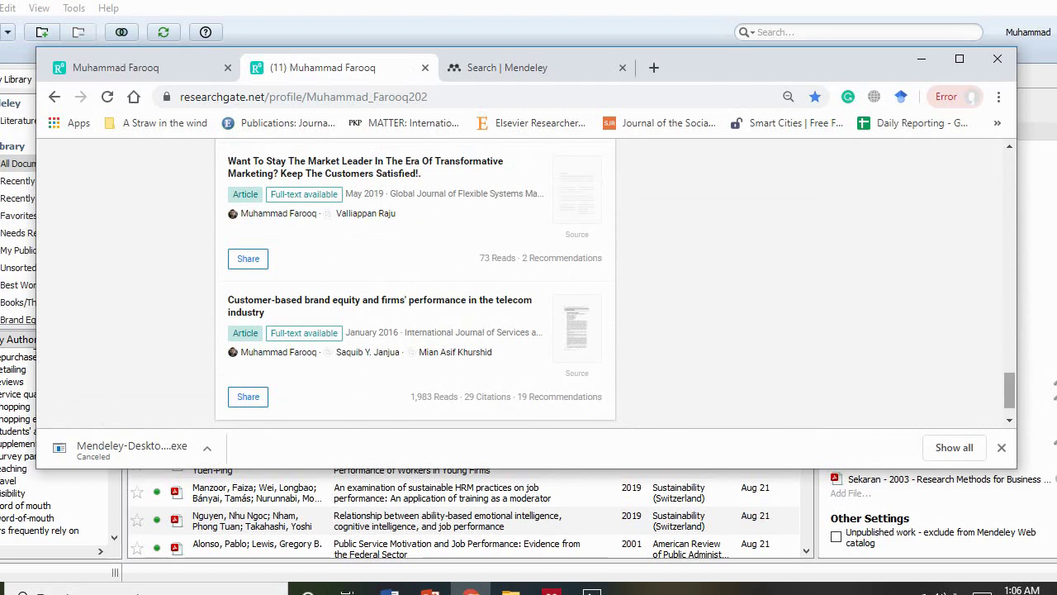
scroll(526, 284, up, 2)
scroll(526, 284, up, 5)
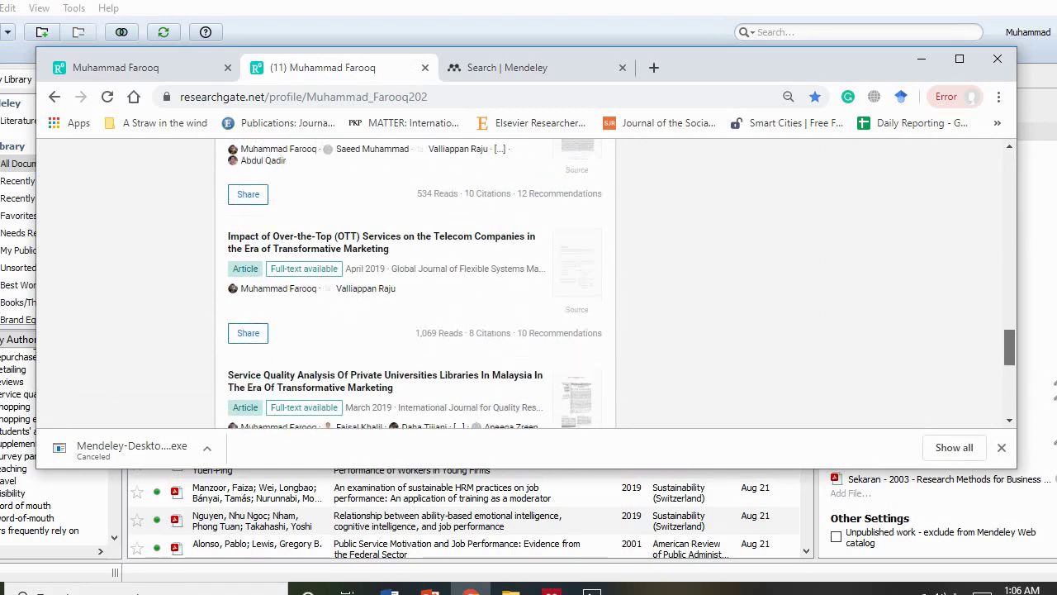
scroll(416, 283, down, 3)
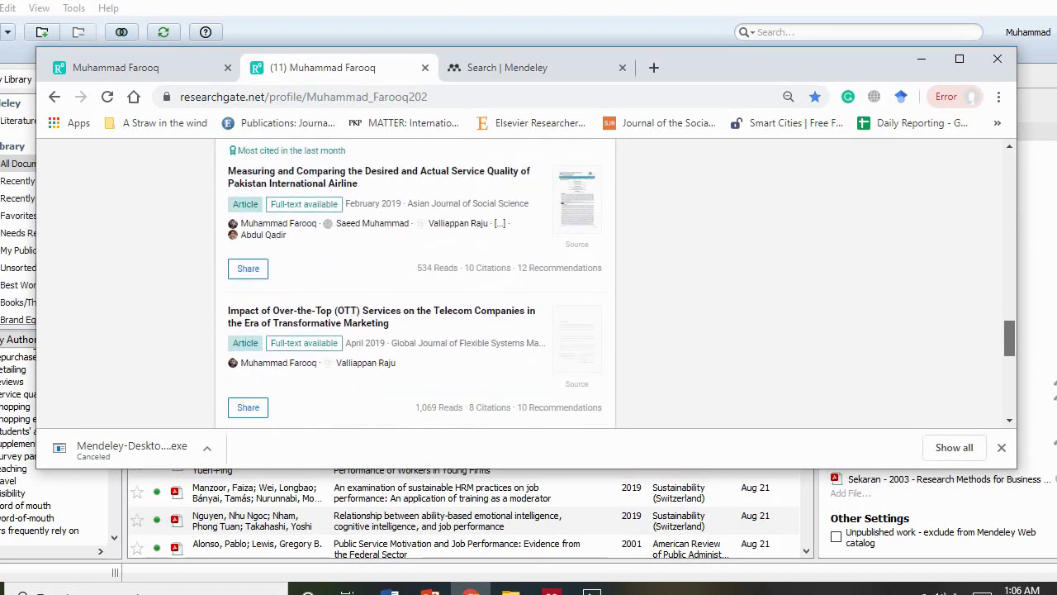
scroll(415, 283, up, 1)
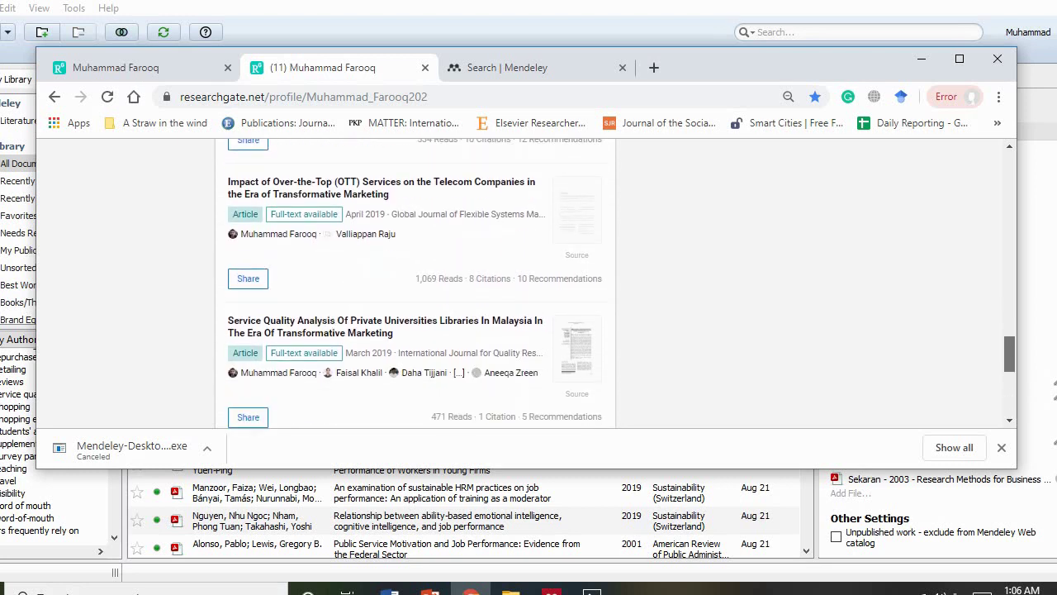
scroll(415, 284, down, 1)
scroll(415, 284, down, 1)
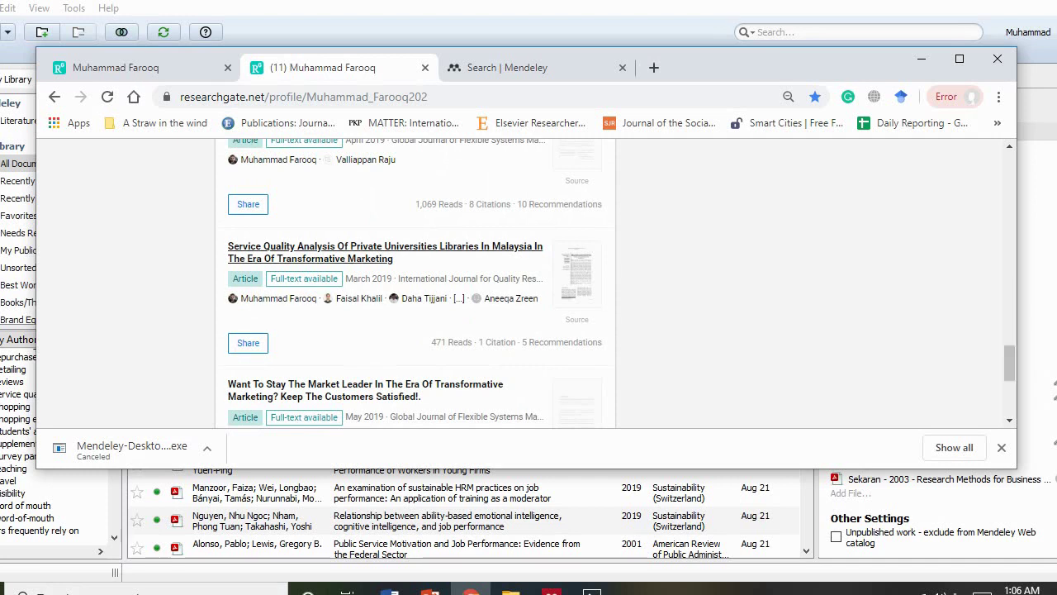
Open the Service Quality Analysis article in a new tab
right_click(438, 255)
right_click(418, 247)
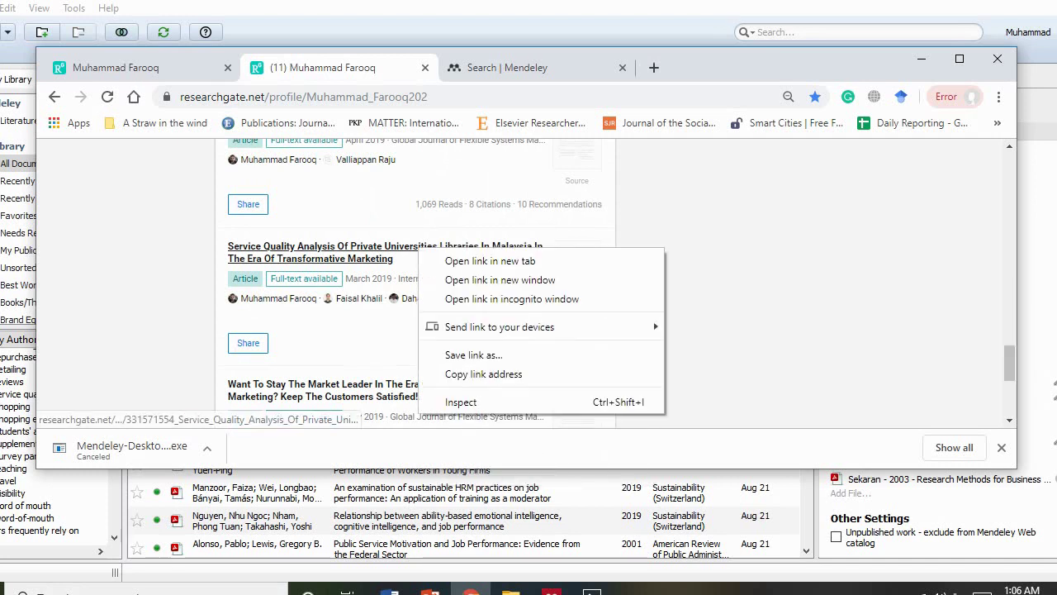
click(438, 259)
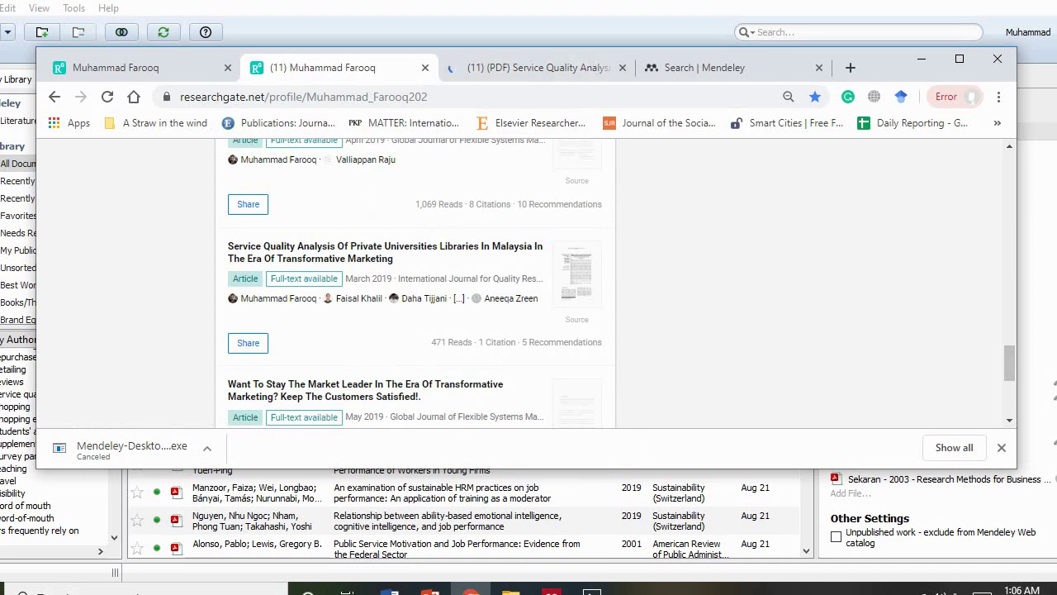
key(ctrl+Tab)
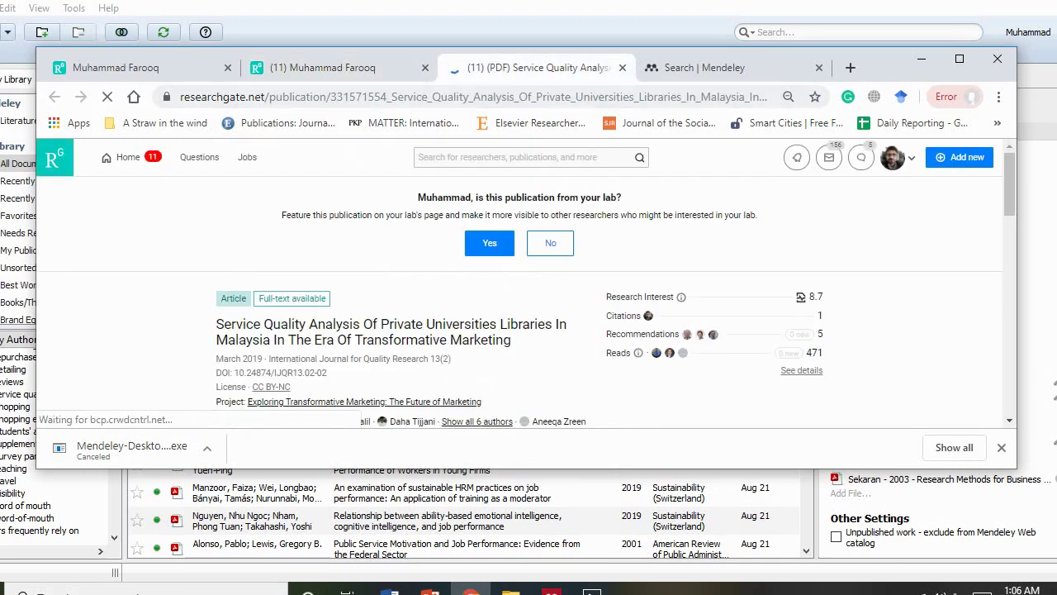
Download the article's PDF, Updatedversionofthearticle.pdf, and drag it into Mendeley
scroll(526, 285, down, 2)
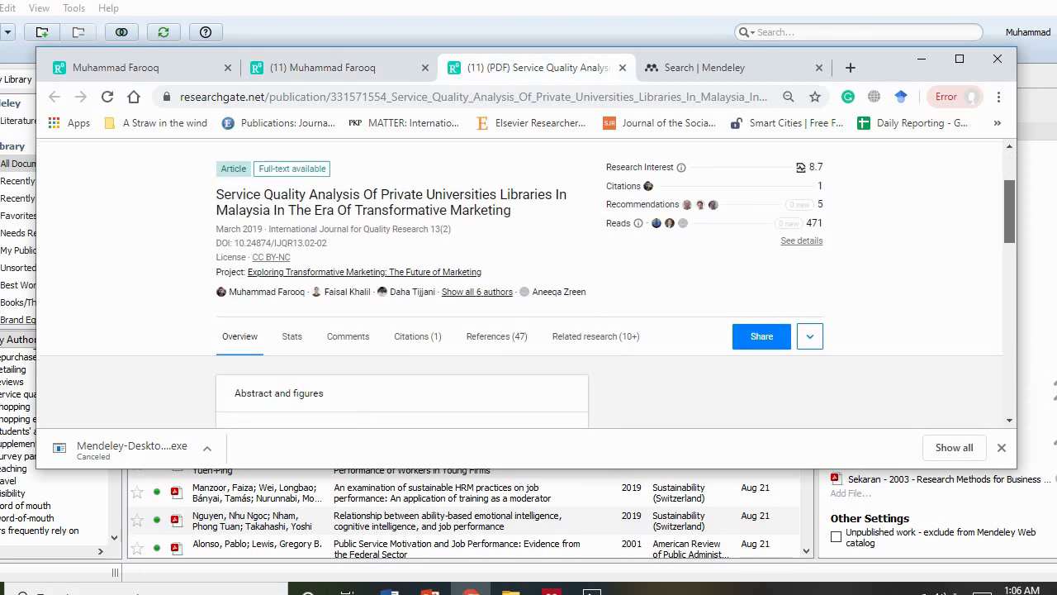
scroll(526, 285, down, 1)
click(810, 256)
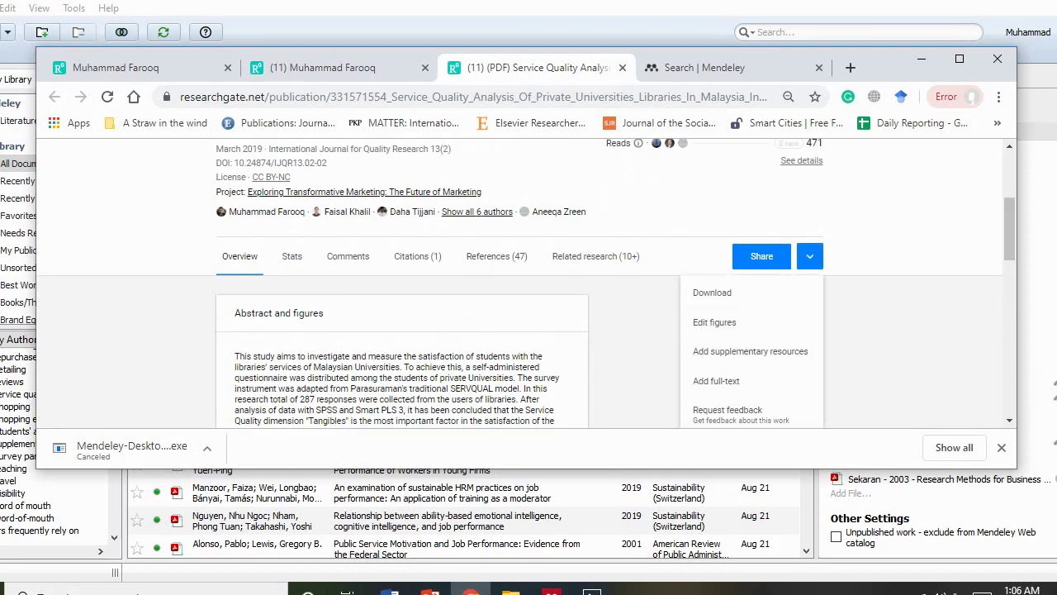
click(712, 293)
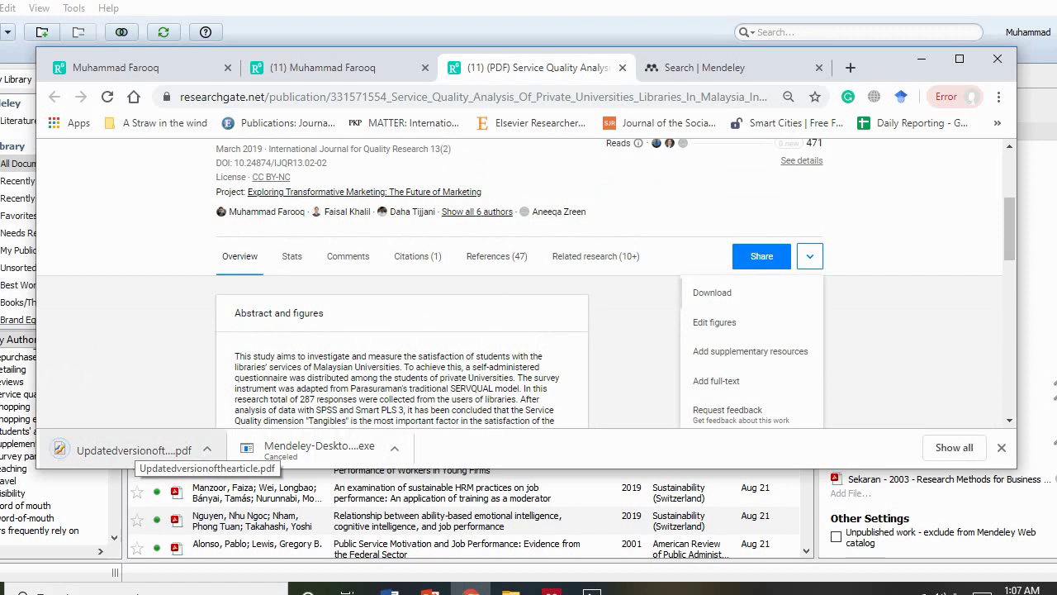
drag(140, 450, 285, 486)
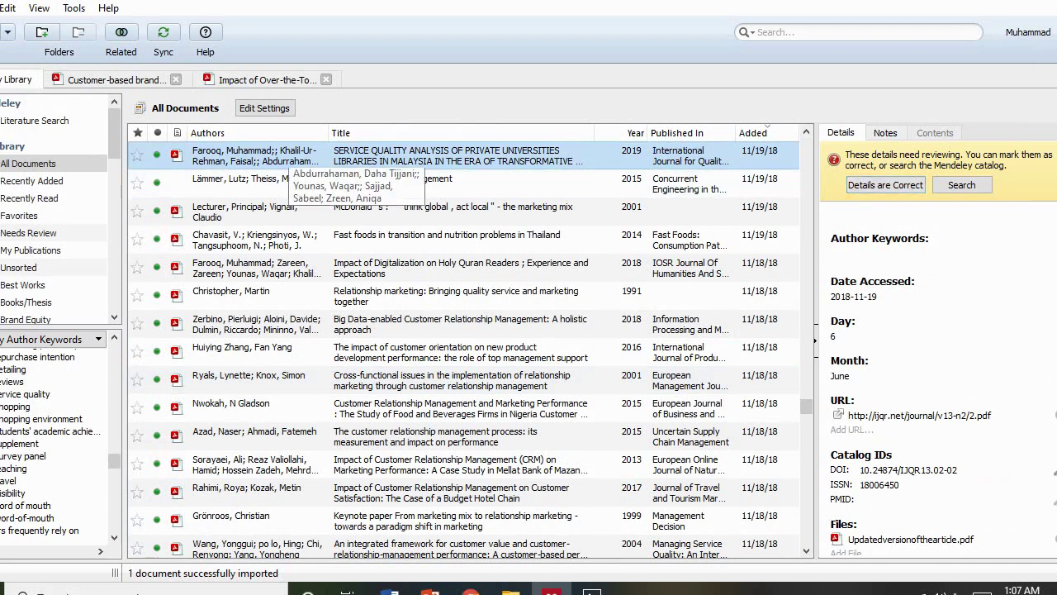
Open the imported Service Quality Analysis PDF in its own reader tab
double_click(289, 155)
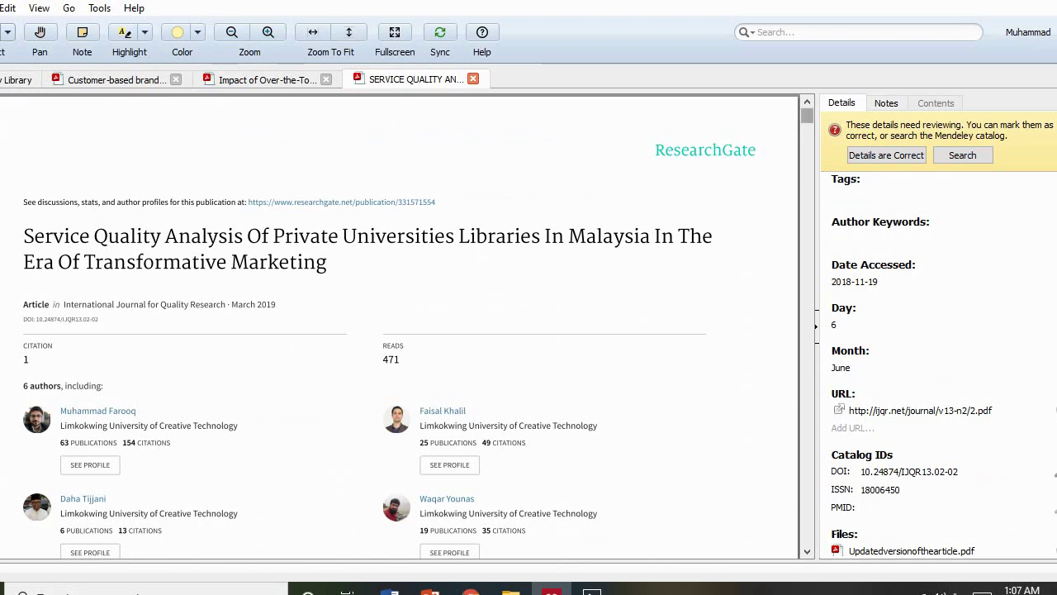
Confirm the Service Quality Analysis details are correct and fit Mendeley to the screen
scroll(401, 326, down, 10)
scroll(400, 326, down, 3)
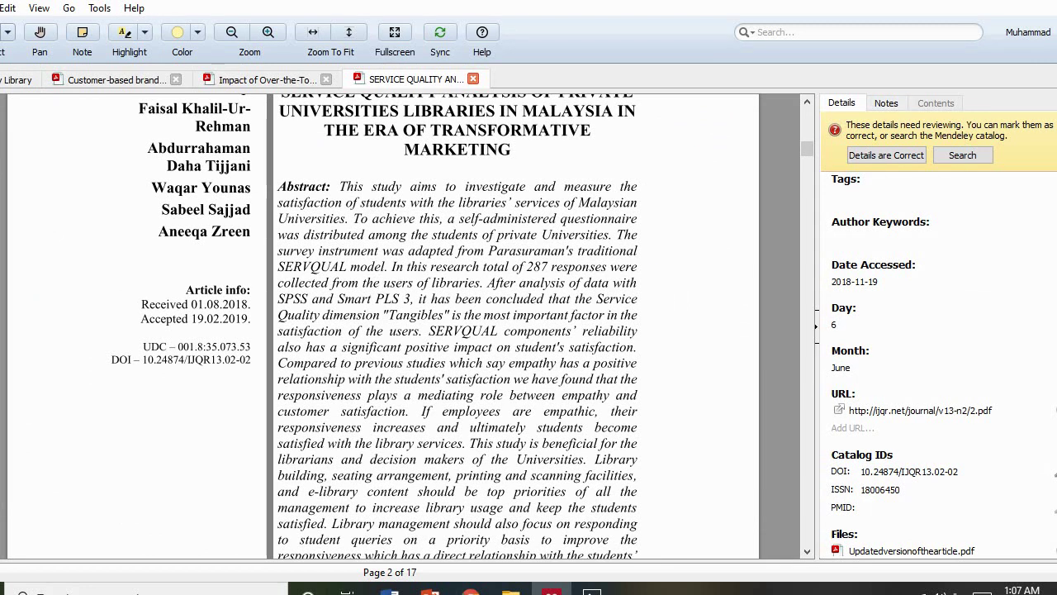
click(887, 155)
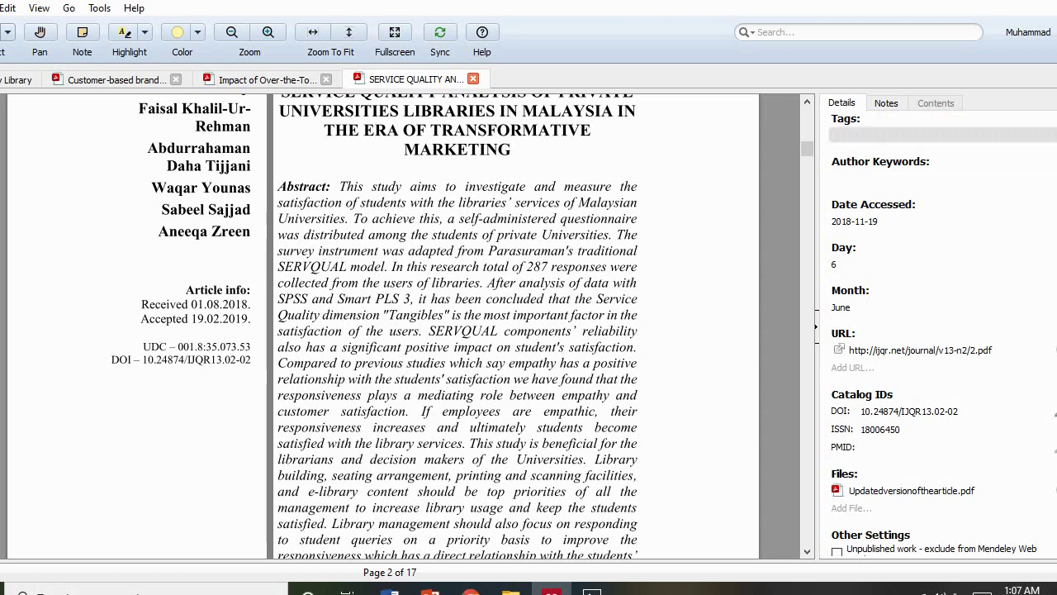
scroll(938, 330, up, 5)
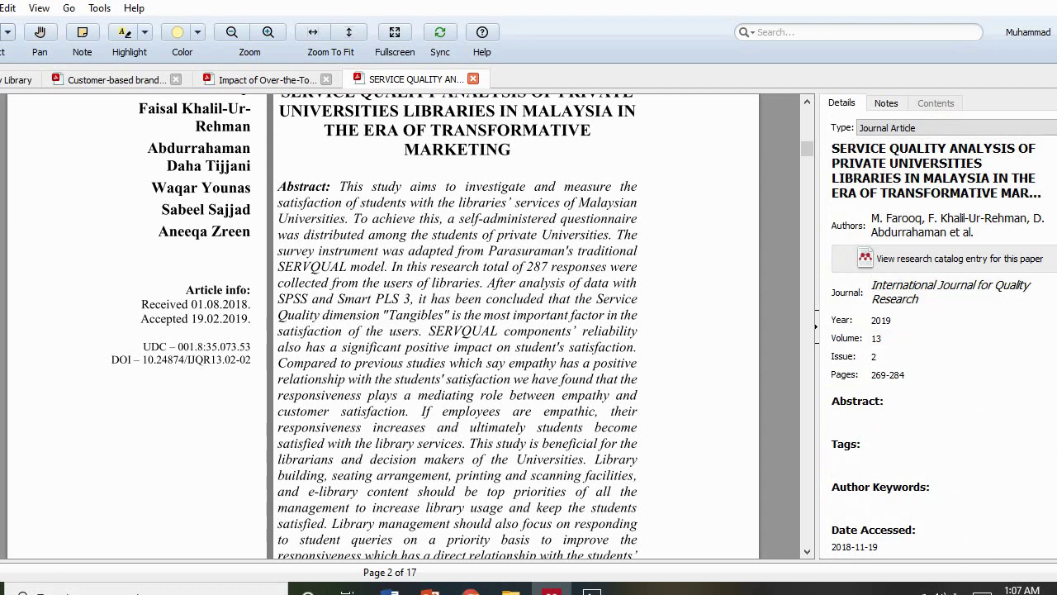
scroll(938, 331, down, 7)
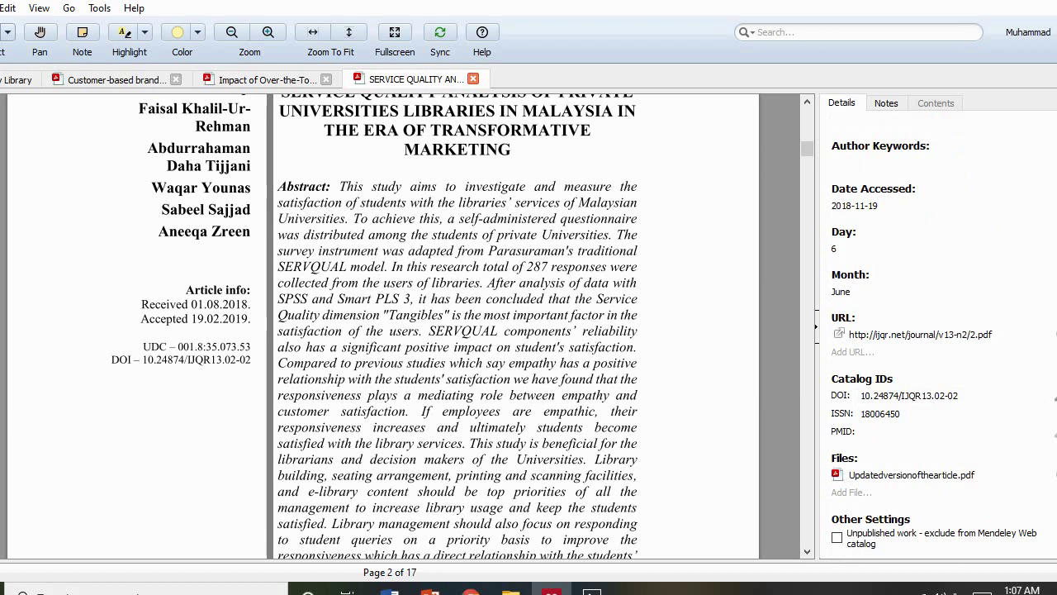
key(super+Up)
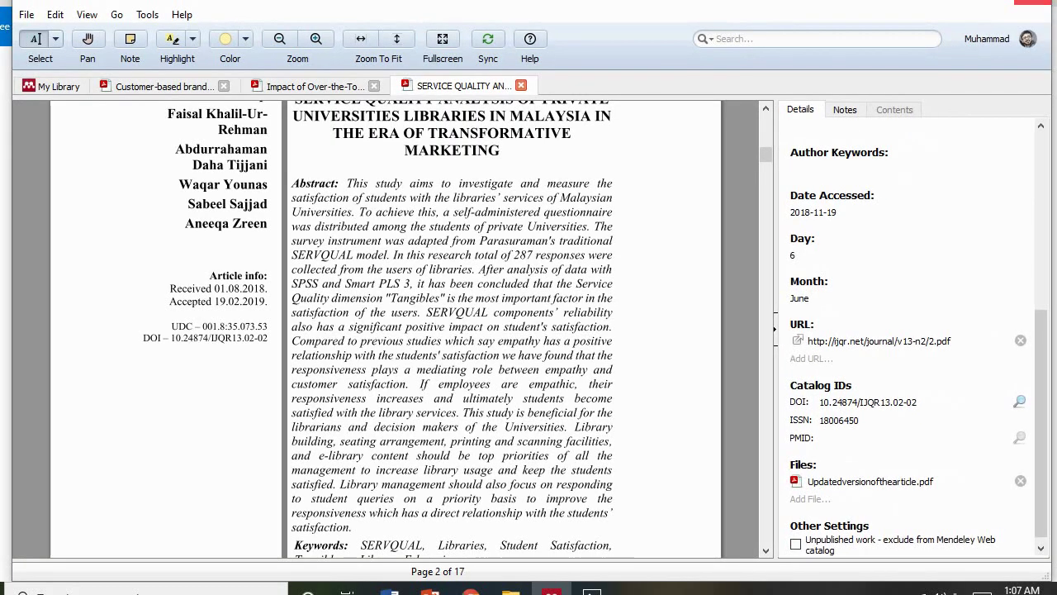
scroll(909, 347, down, 1)
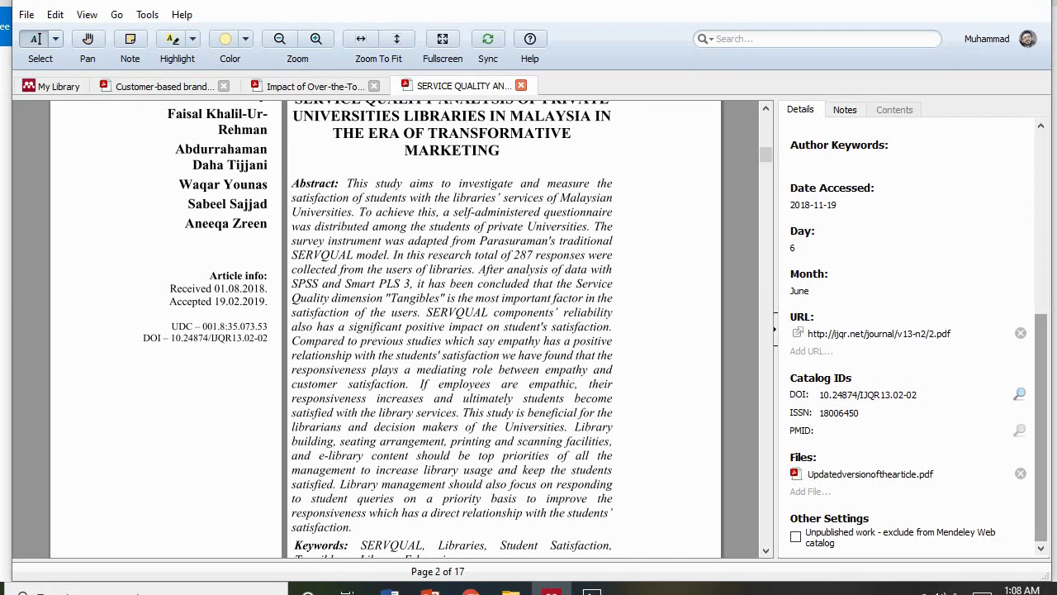
Change the paper's title to ABC, then refill its details via DOI lookup
drag(988, 200, 791, 154)
key(Delete)
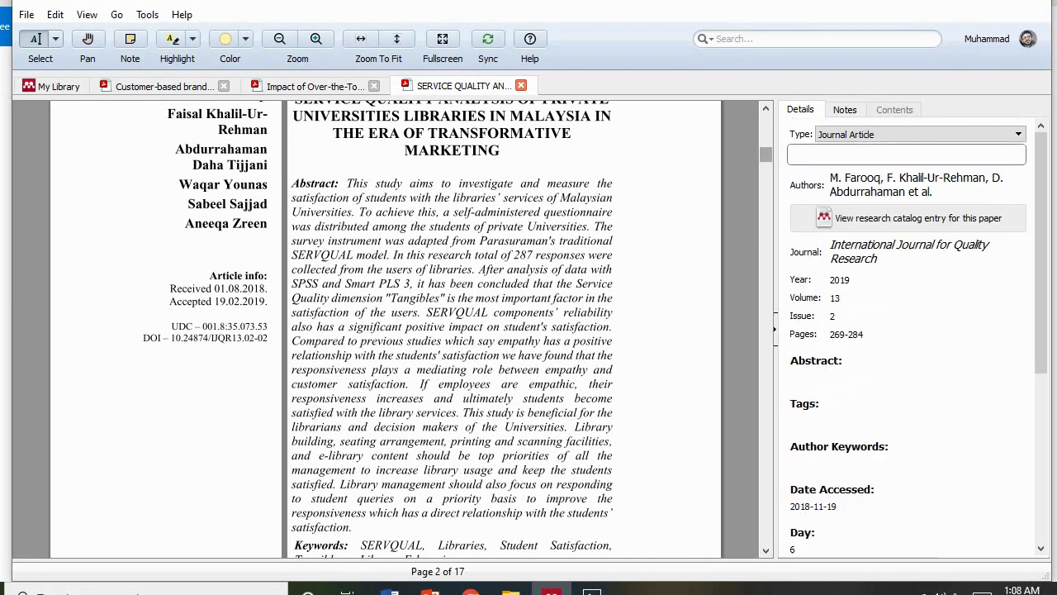
text(ABC)
key(Return)
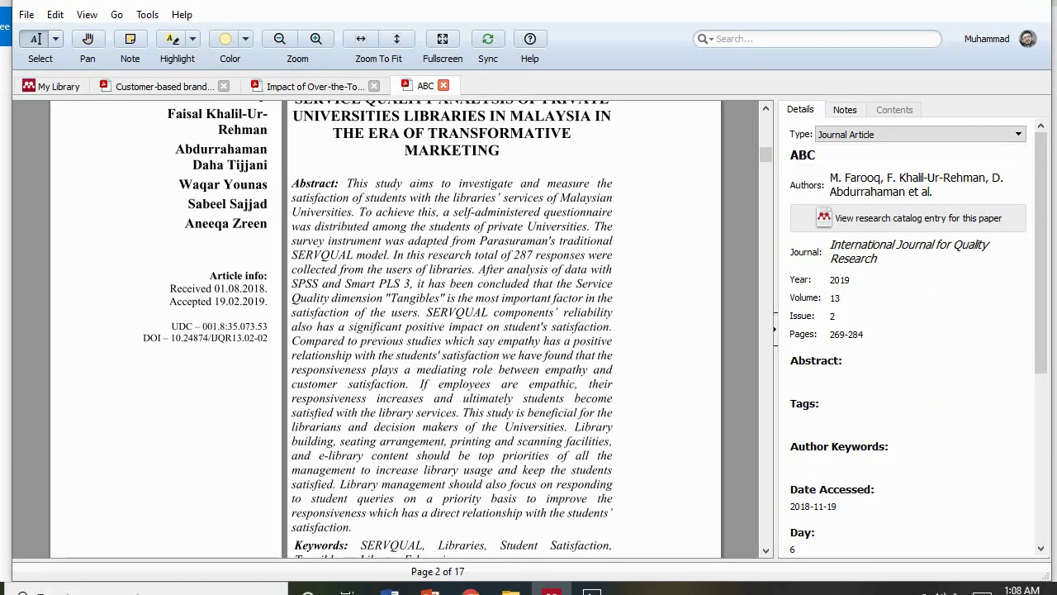
scroll(908, 330, down, 5)
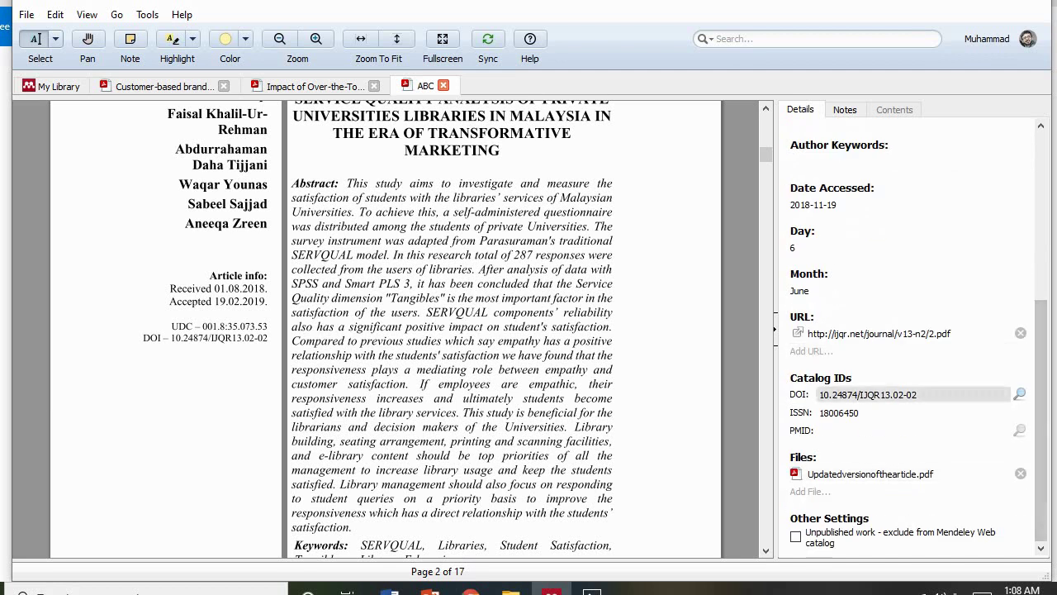
click(1020, 394)
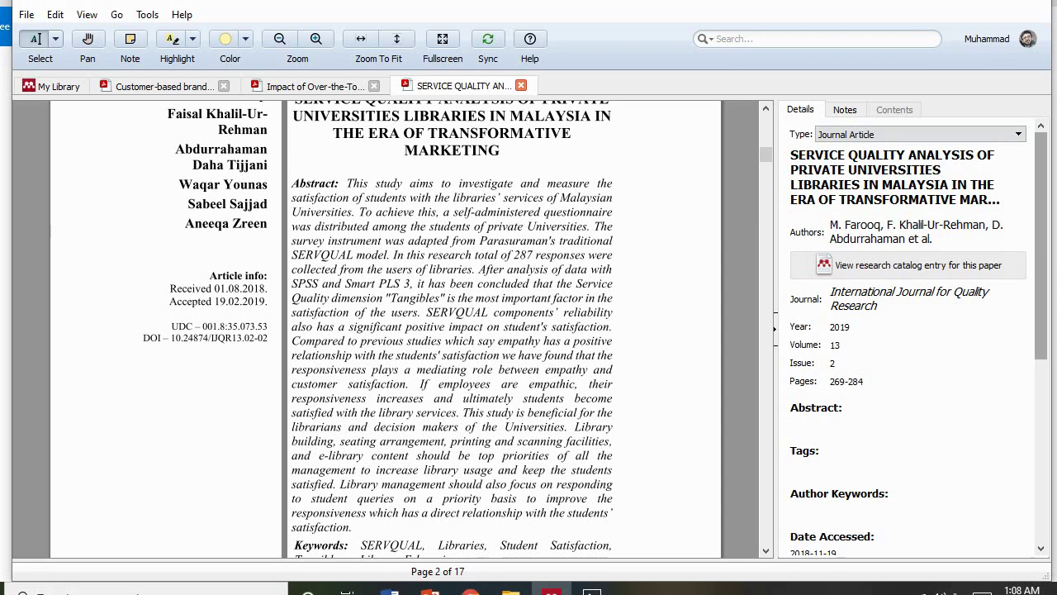
scroll(909, 330, down, 5)
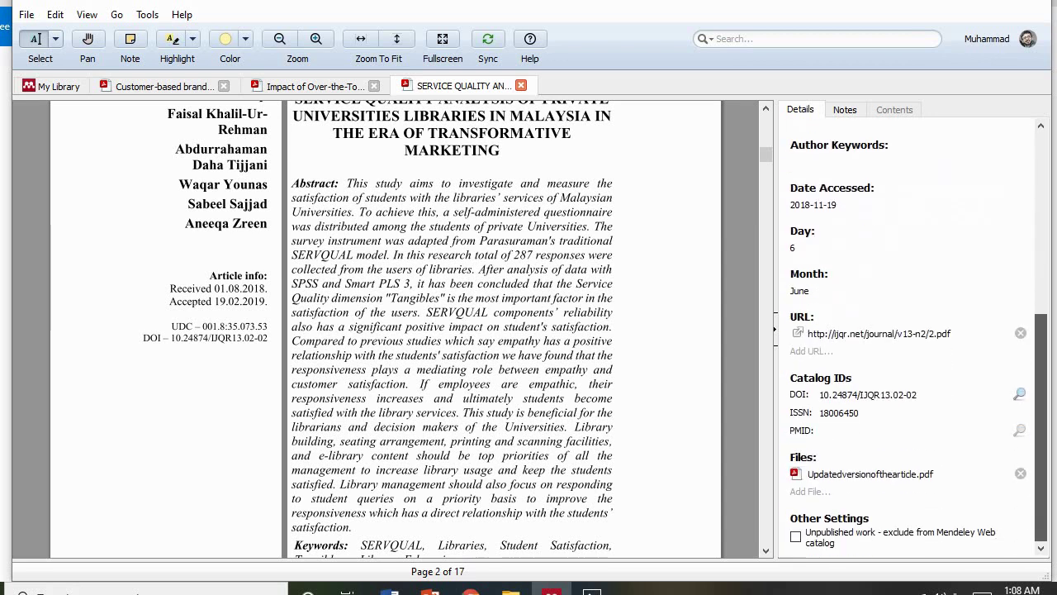
scroll(908, 331, up, 5)
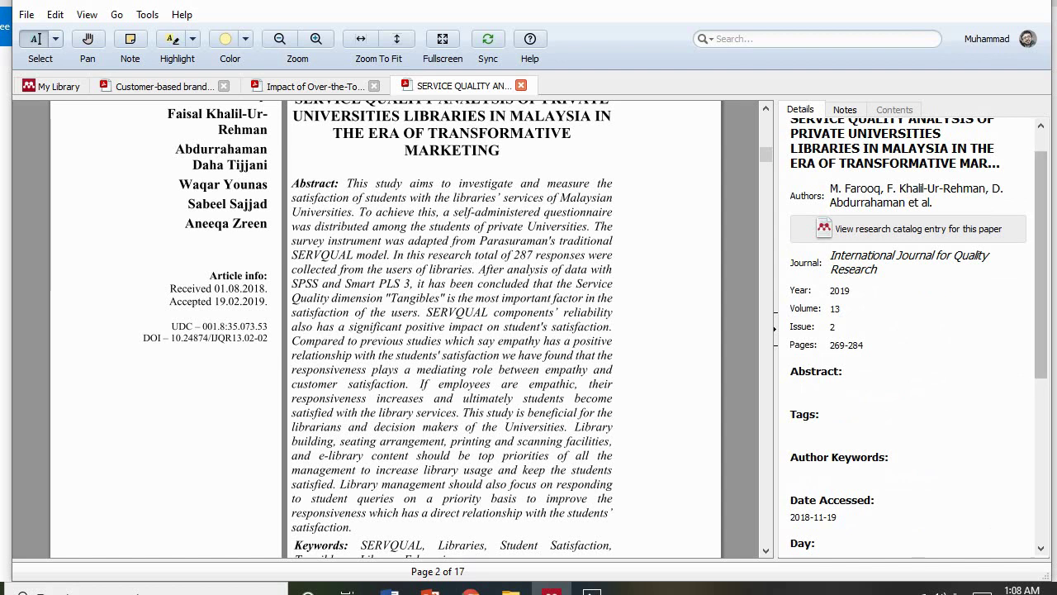
scroll(909, 331, up, 1)
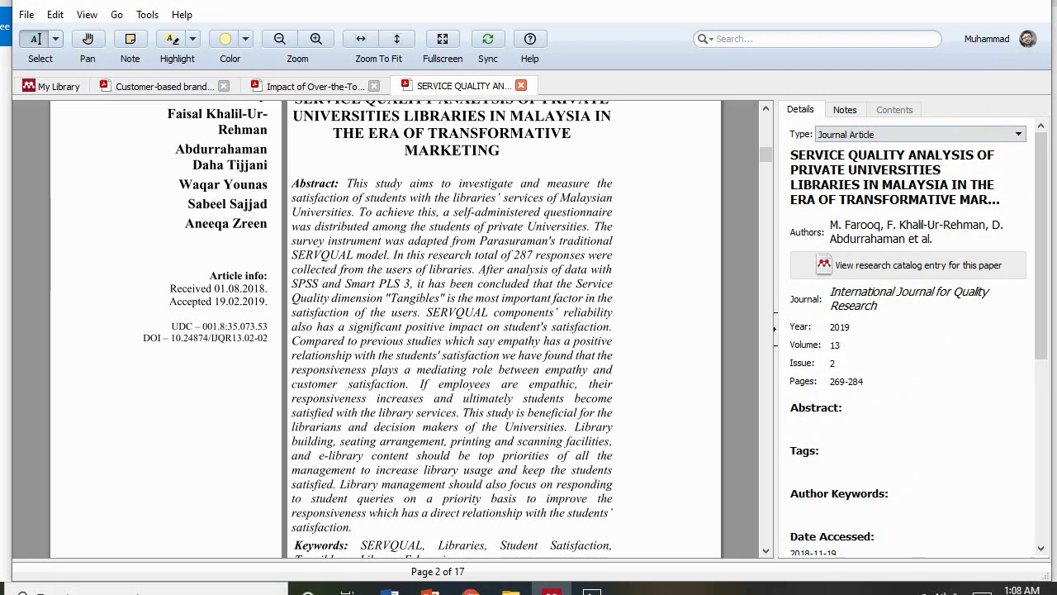
In the browser's second tab, start a search for 'impact of OTT on telecom companies in the emar'
click(470, 589)
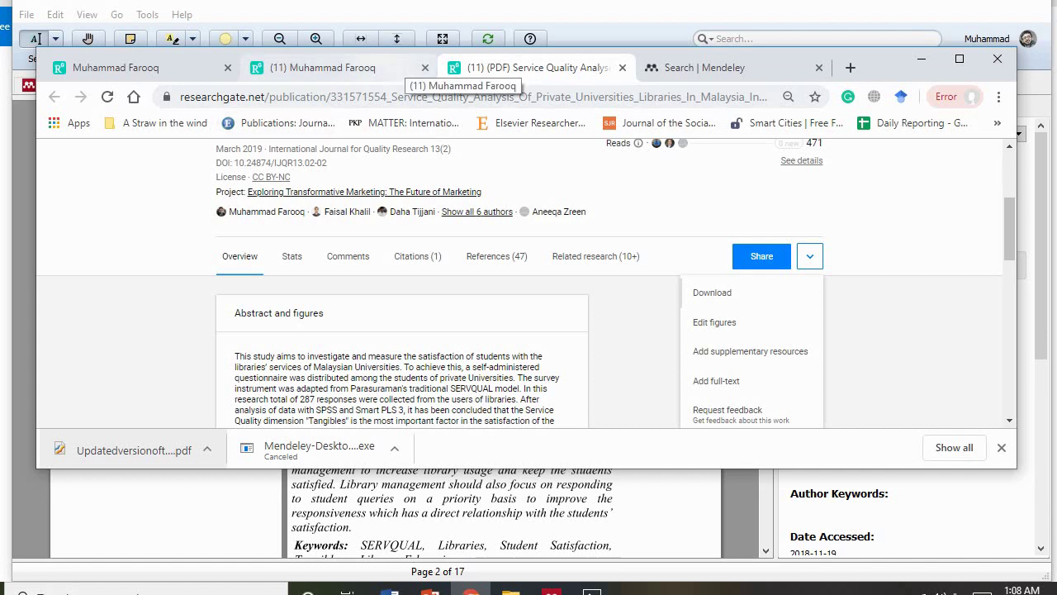
click(411, 67)
click(272, 97)
text(i)
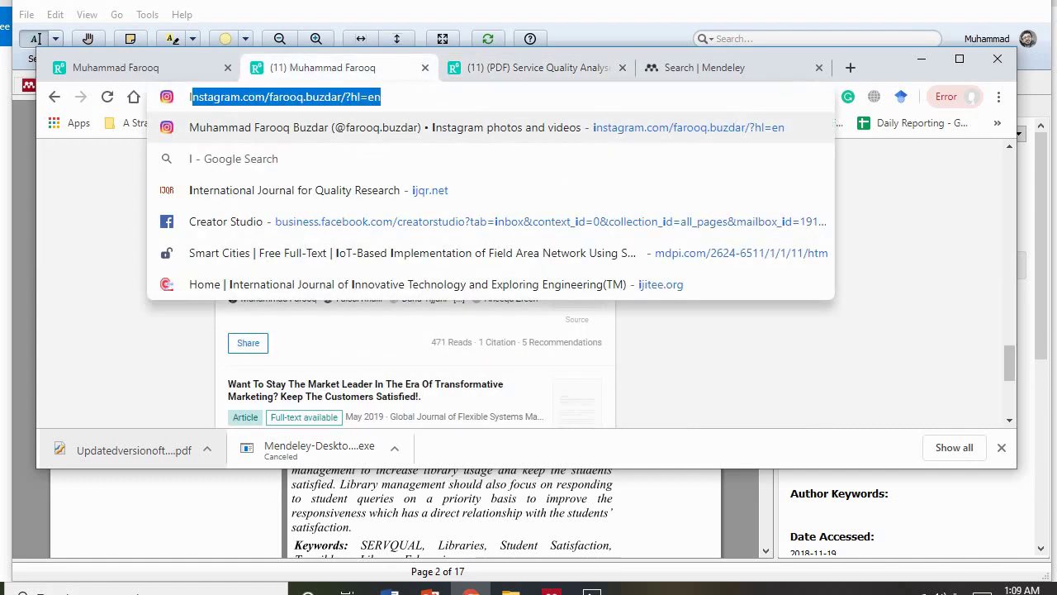
text(mpact of OTT on telecom c)
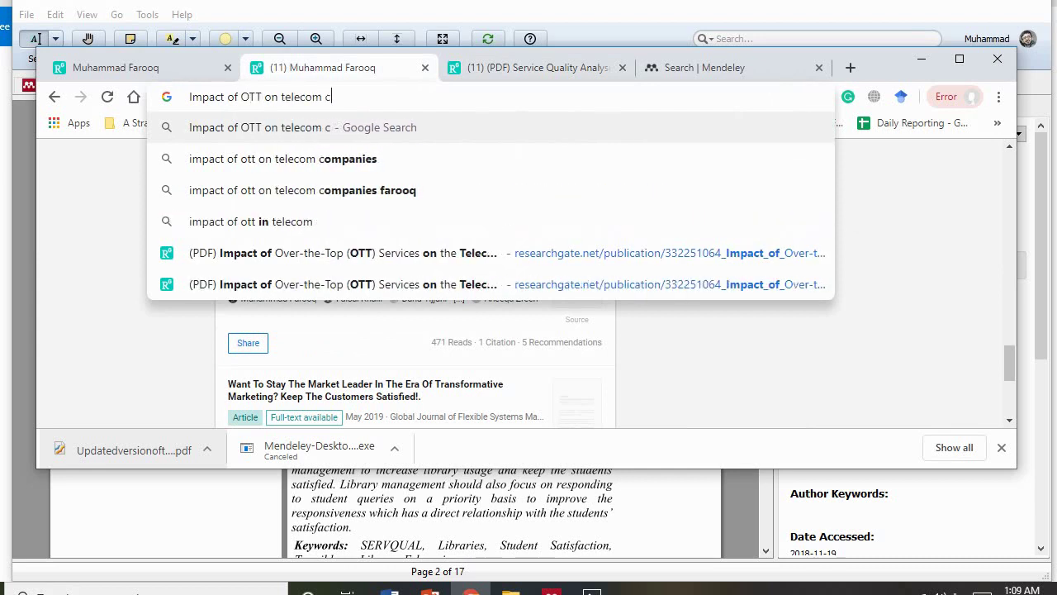
text(ompanies in the ema)
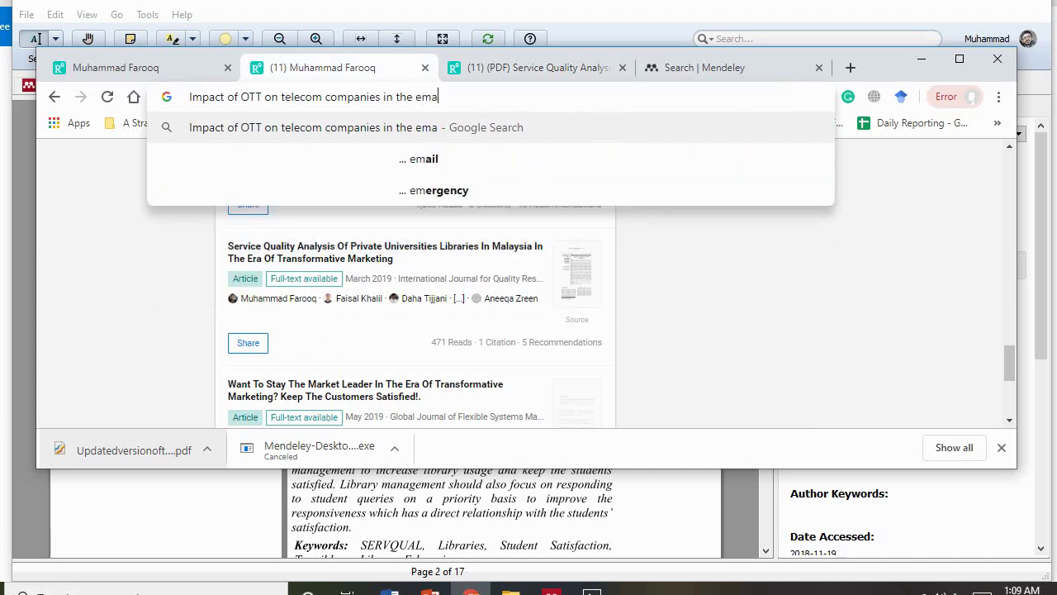
text(rk)
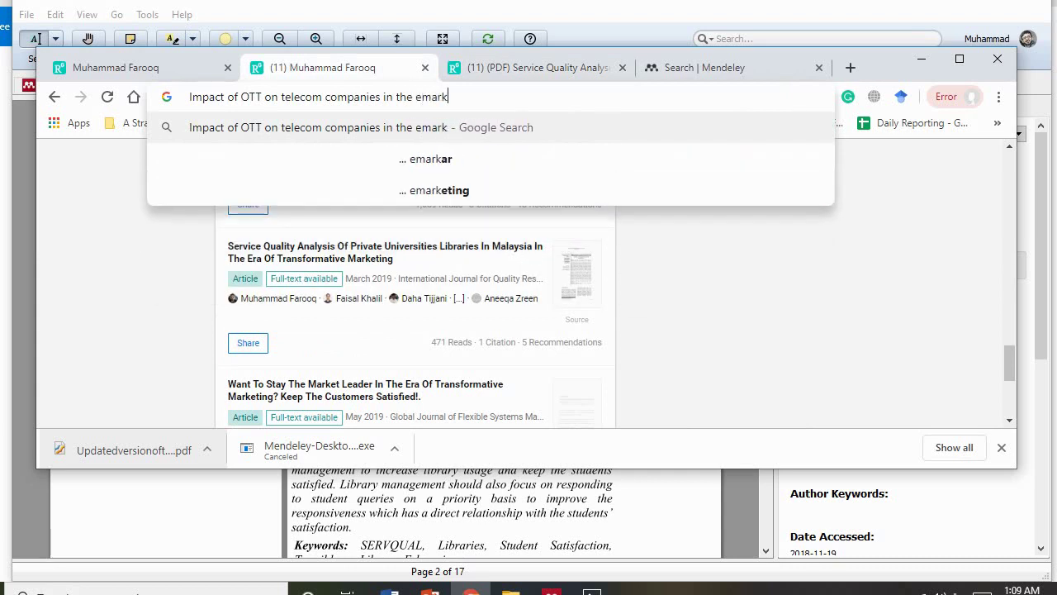
Search Google for 'Impact of OTT on telecom companies in the marketing transformative'
key(BackSpace)
key(BackSpace)
key(BackSpace)
key(BackSpace)
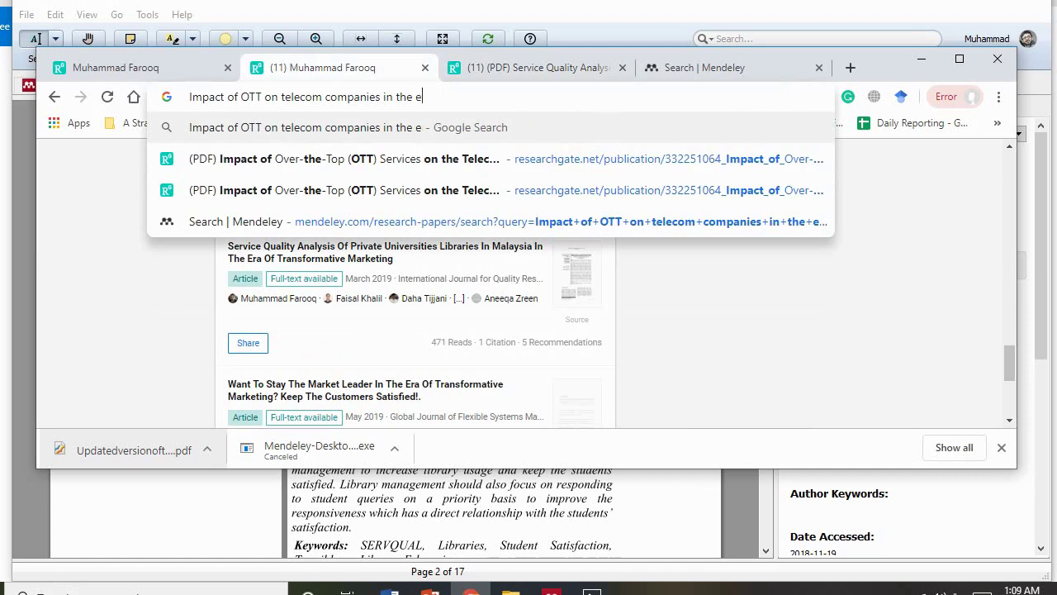
text(marketing )
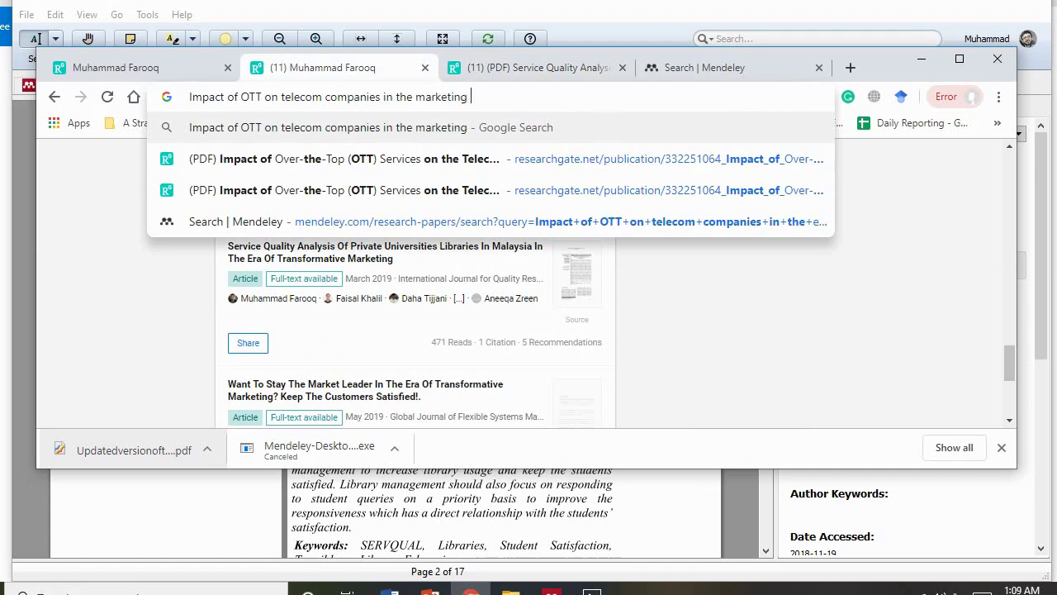
text(trans)
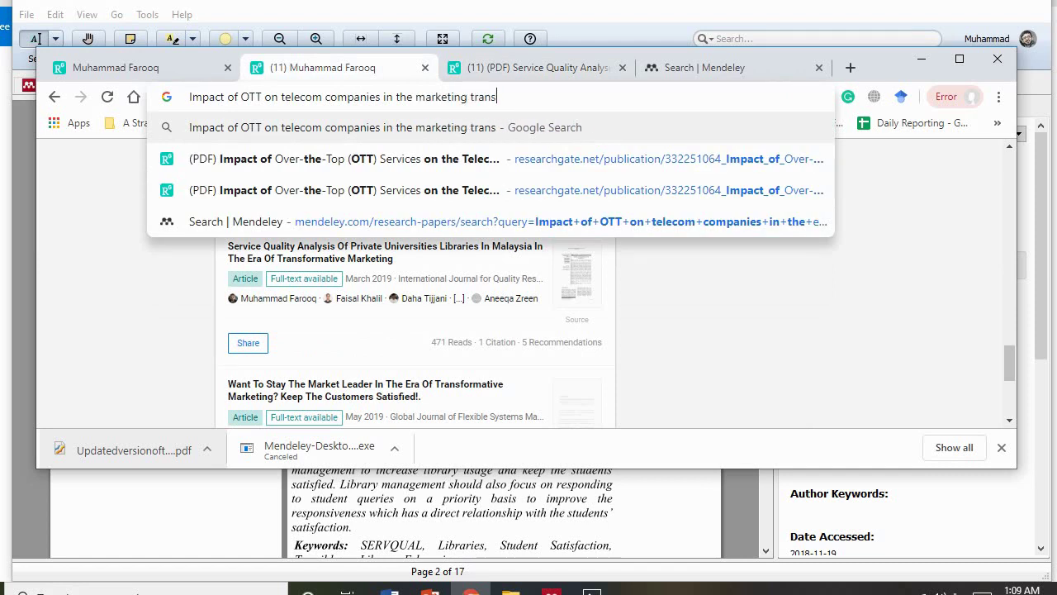
text(formative)
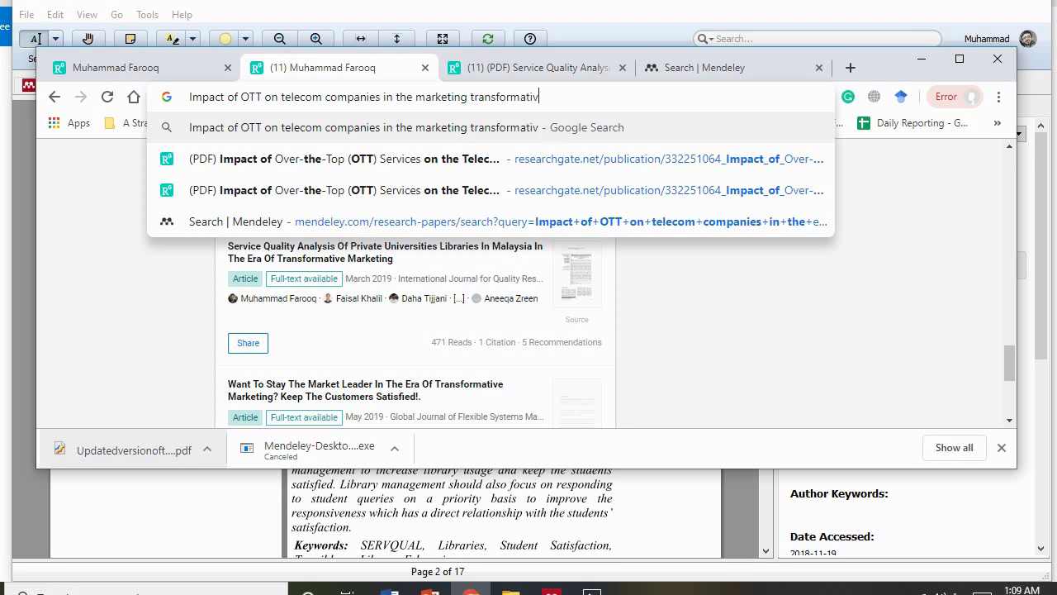
key(Return)
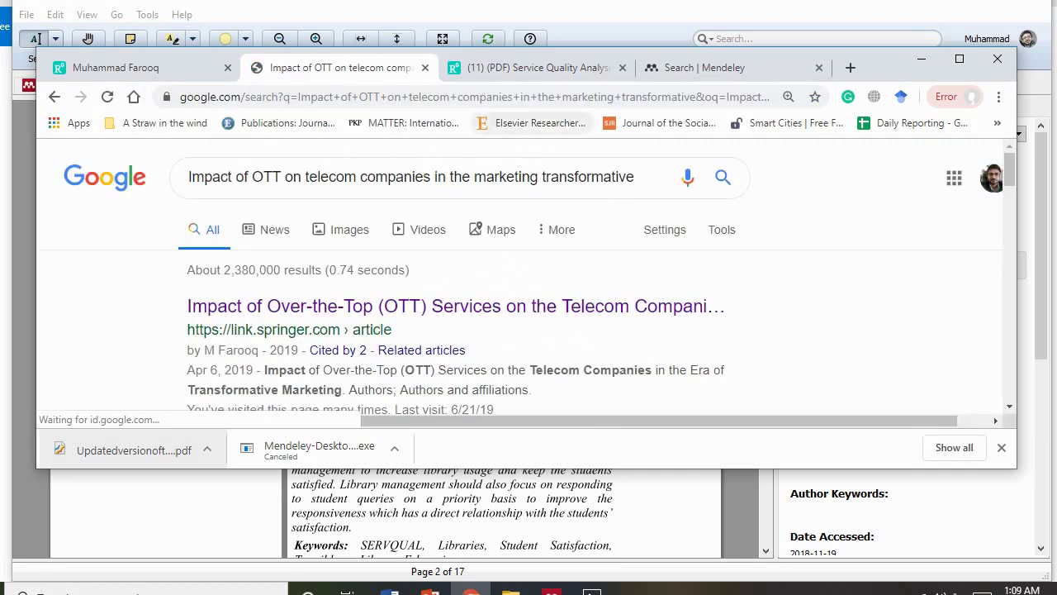
scroll(330, 289, down, 1)
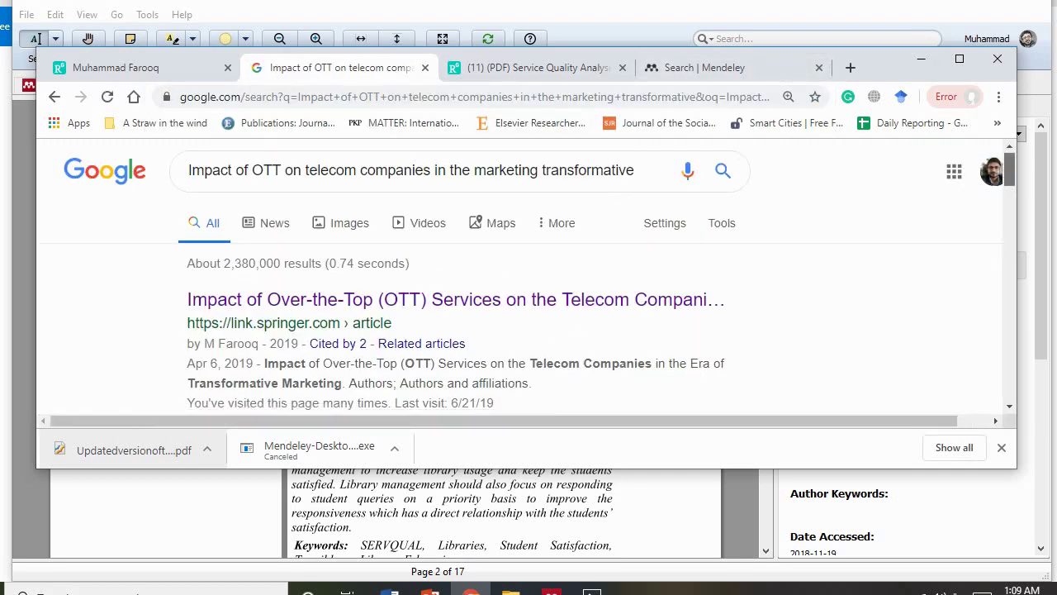
Open the first-result Springer OTT article and scroll through it back to the top
click(372, 286)
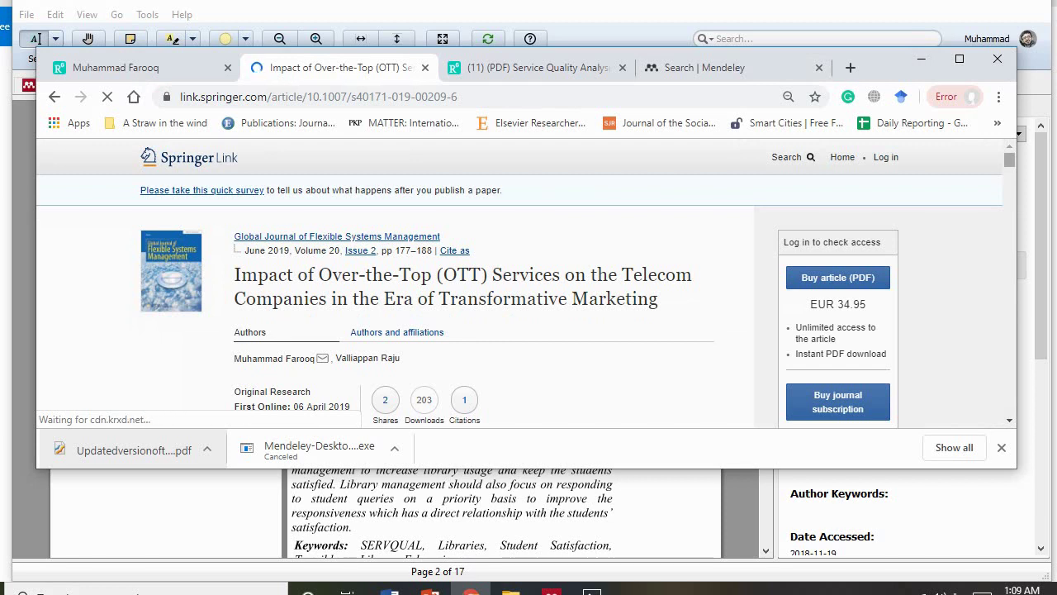
scroll(526, 284, down, 2)
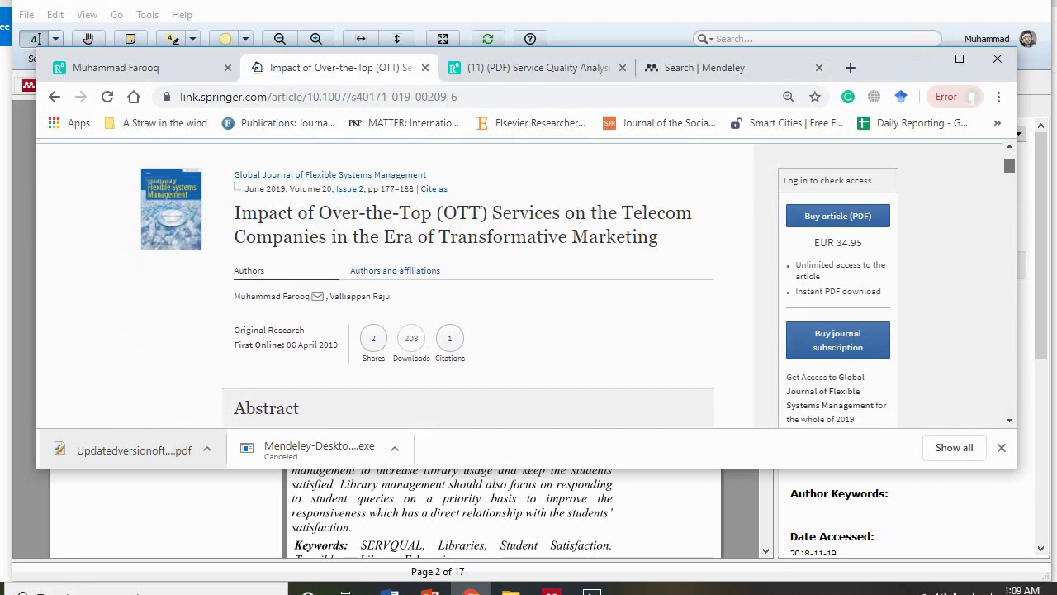
scroll(466, 281, down, 3)
scroll(467, 281, down, 3)
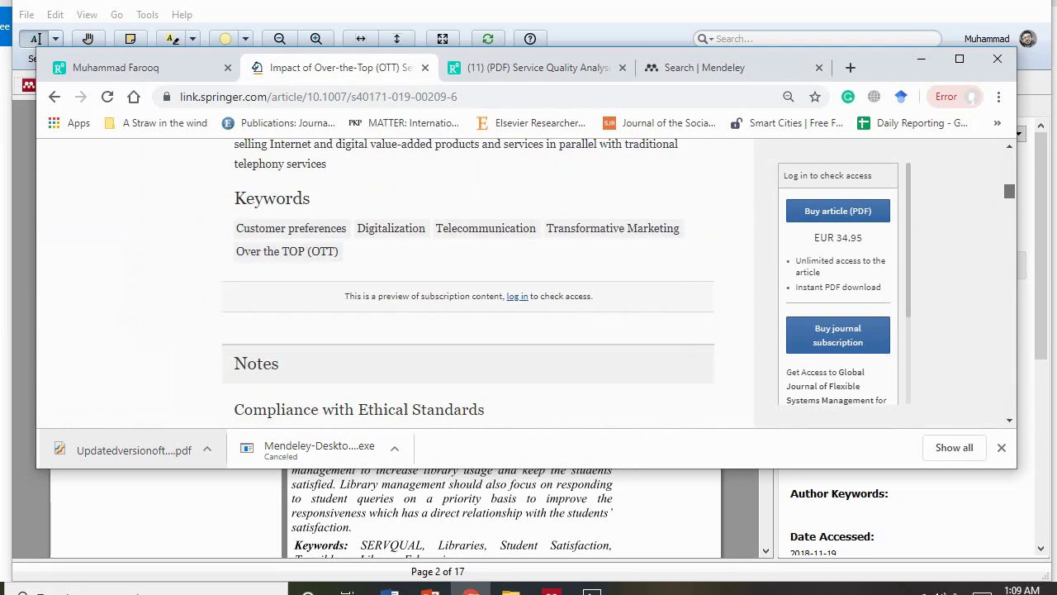
scroll(520, 284, down, 3)
key(Home)
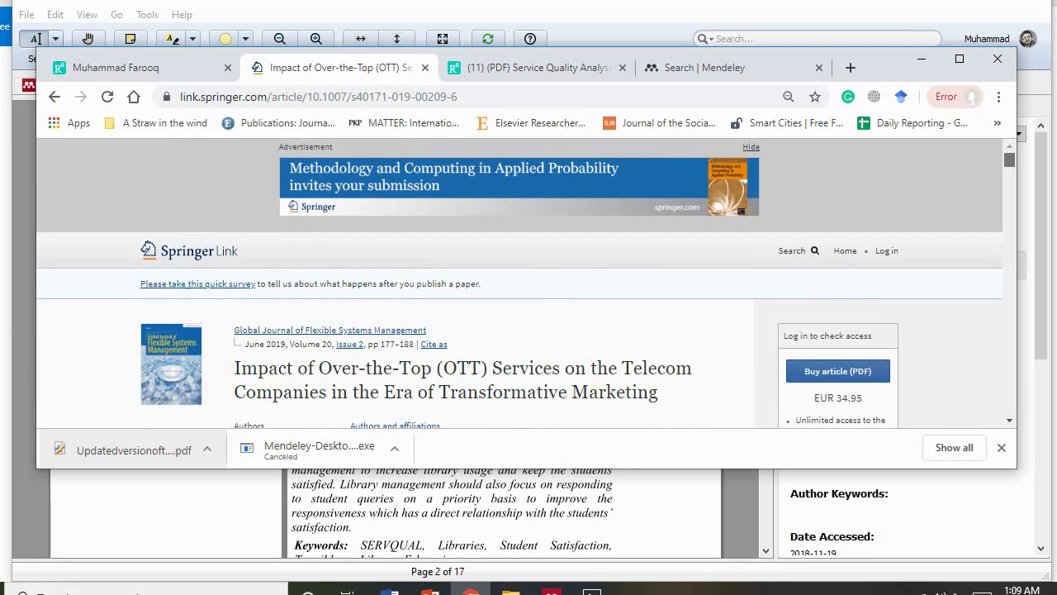
scroll(520, 284, down, 1)
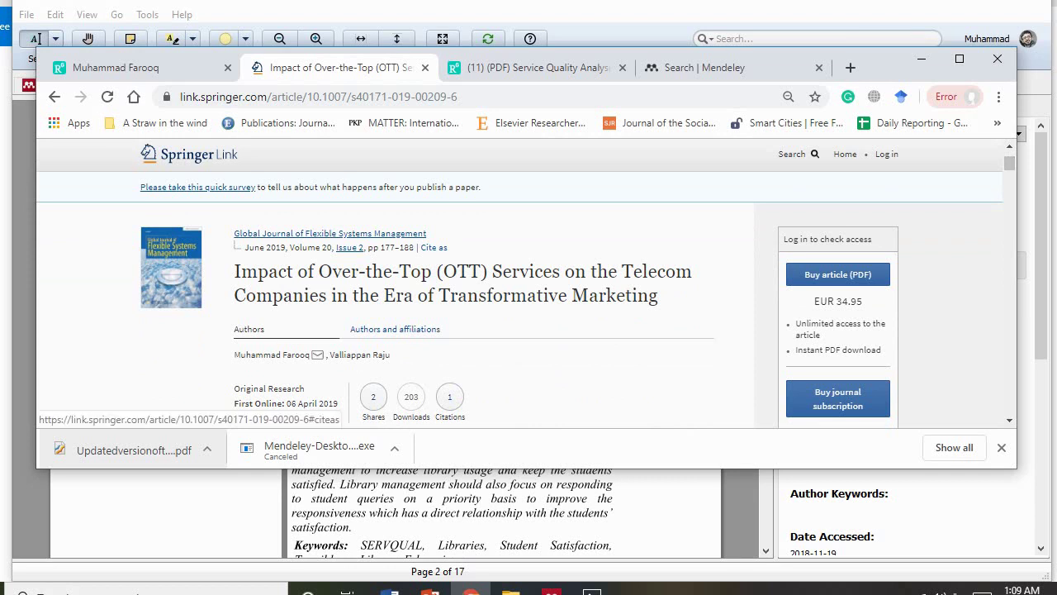
Select the article's DOI in its citation details and return to Mendeley Desktop
click(434, 247)
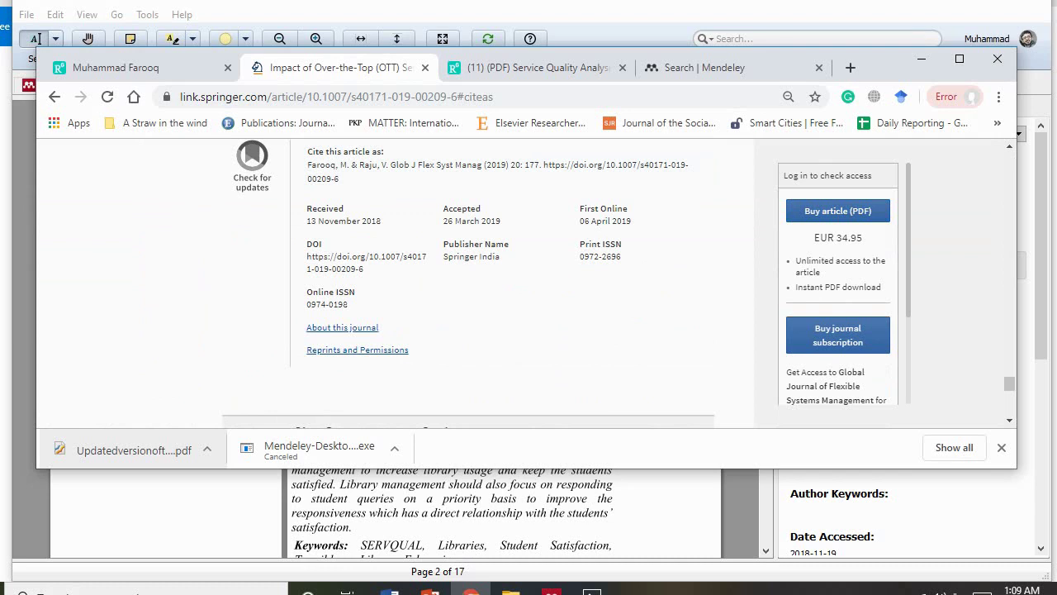
drag(606, 164, 689, 165)
key(ctrl+c)
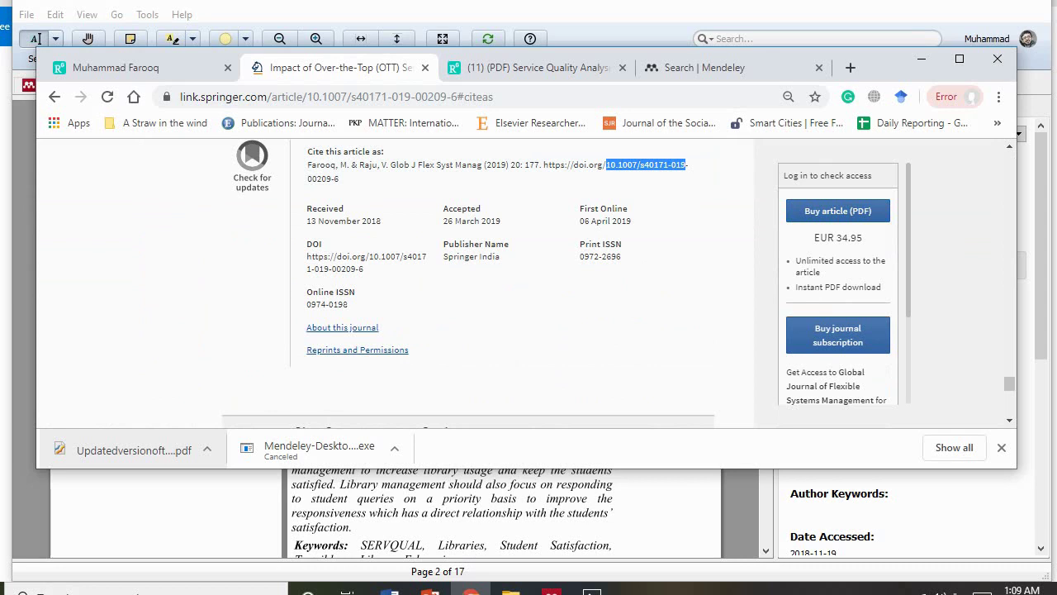
scroll(470, 284, down, 5)
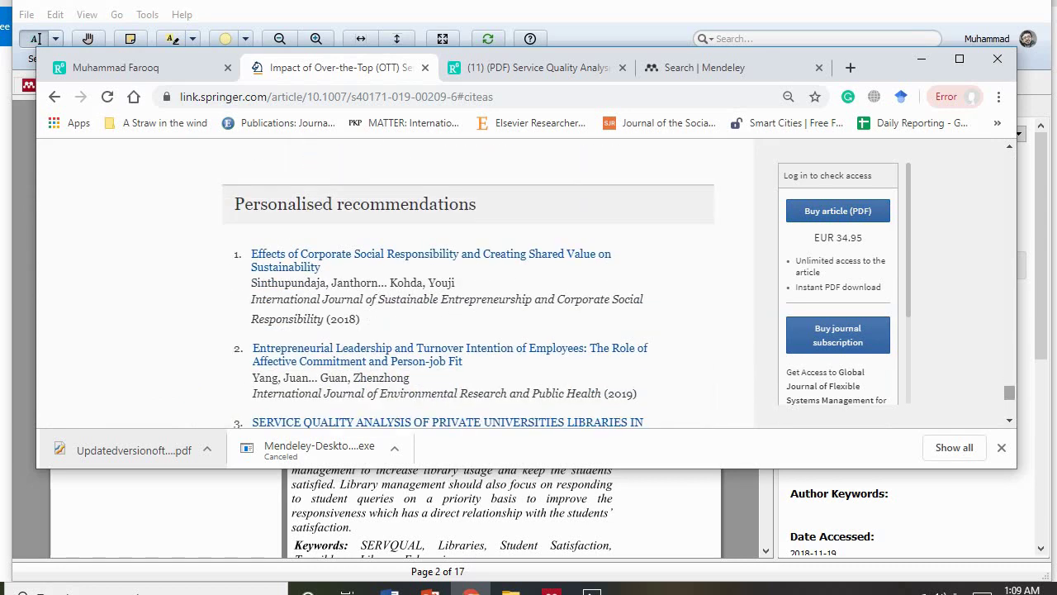
scroll(470, 284, up, 10)
scroll(519, 285, up, 15)
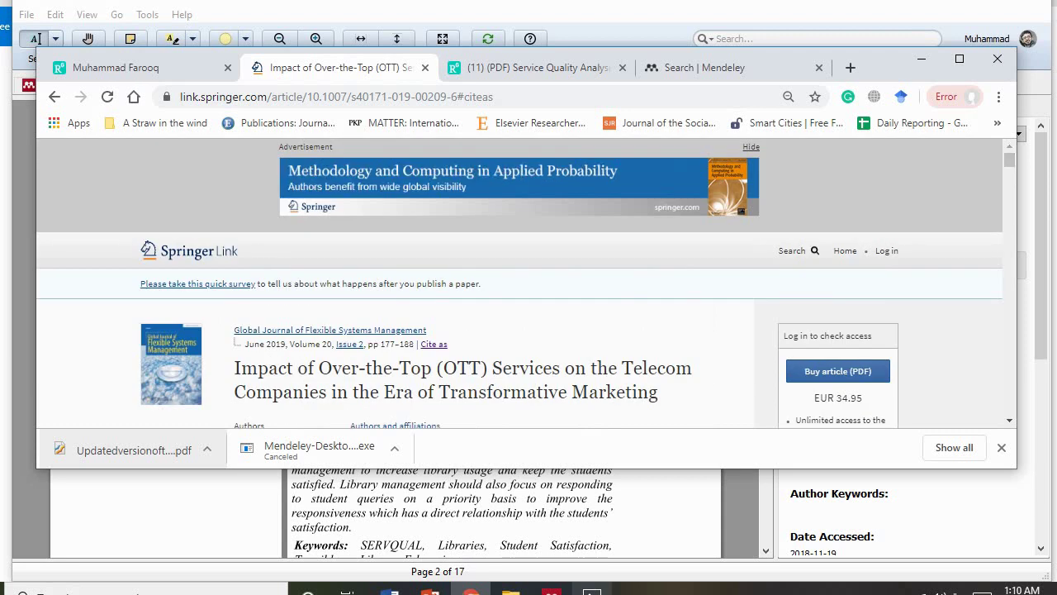
click(552, 590)
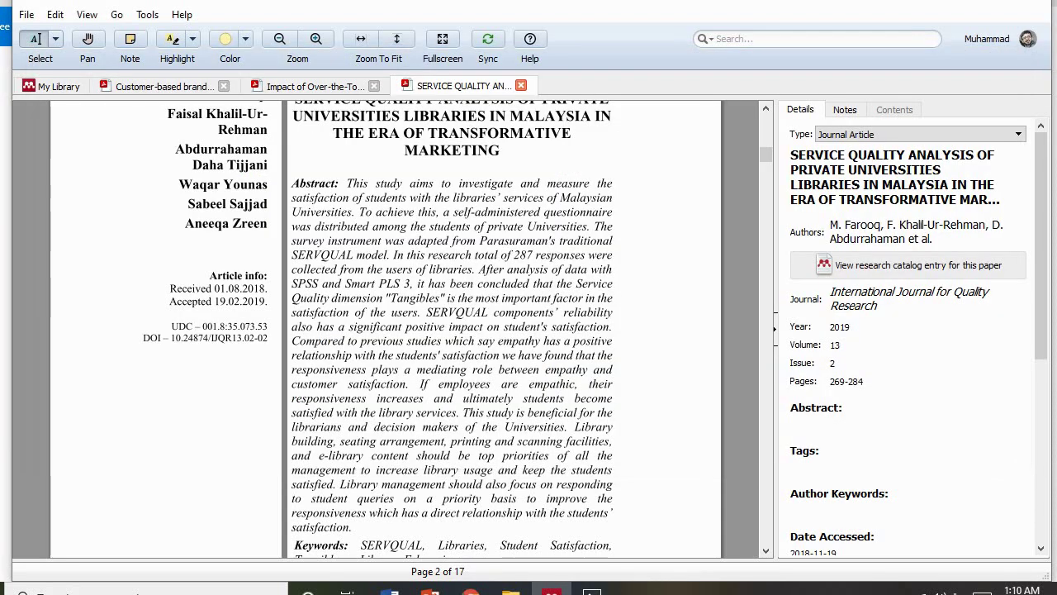
From My Library, start a new entry with File > Add Entry Manually
click(58, 86)
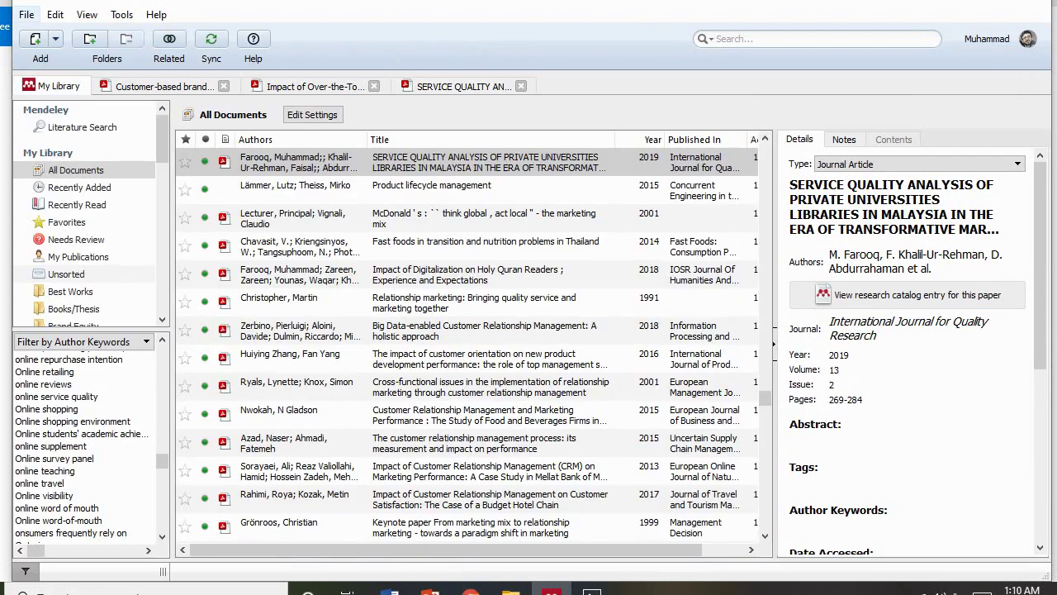
click(26, 15)
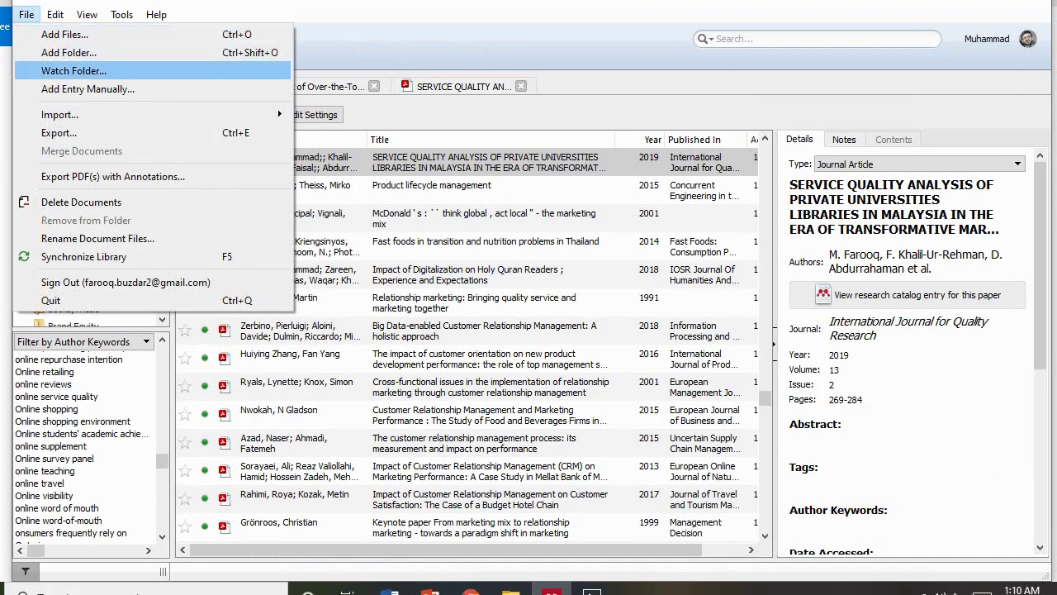
key(Return)
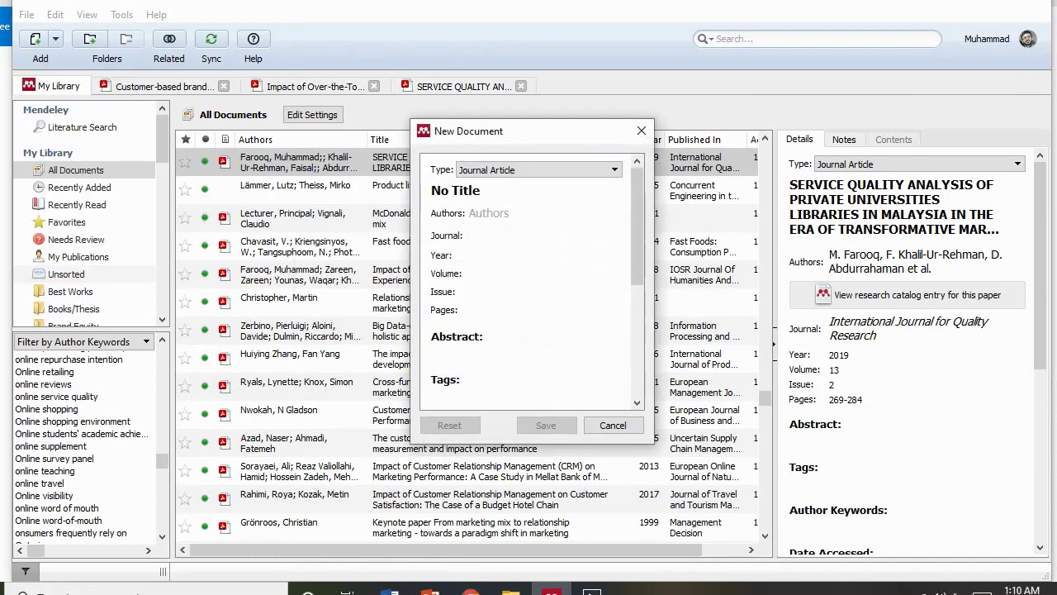
Title the new entry ABC, save it, and paste the copied DOI into its DOI field
click(525, 190)
key(ctrl+a)
key(BackSpace)
text(ACB)
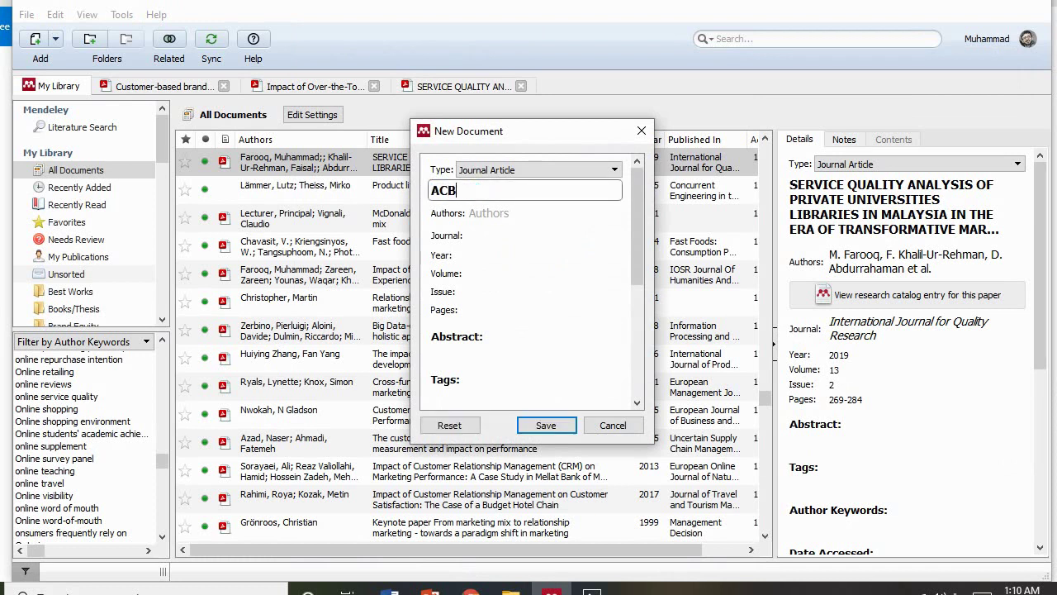
key(BackSpace)
key(BackSpace)
text(BC)
key(Return)
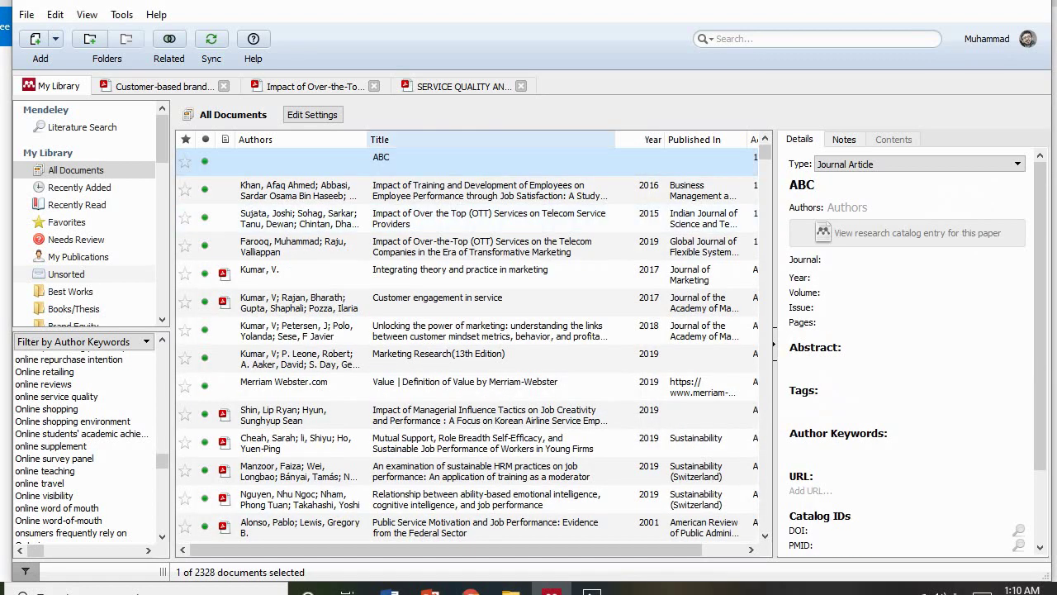
key(Tab)
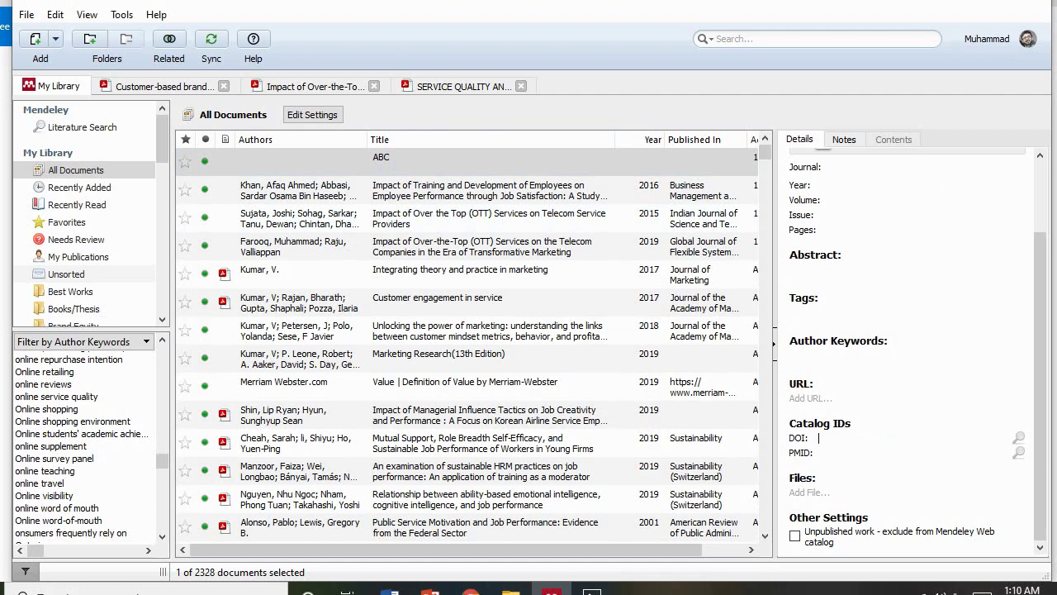
key(ctrl+v)
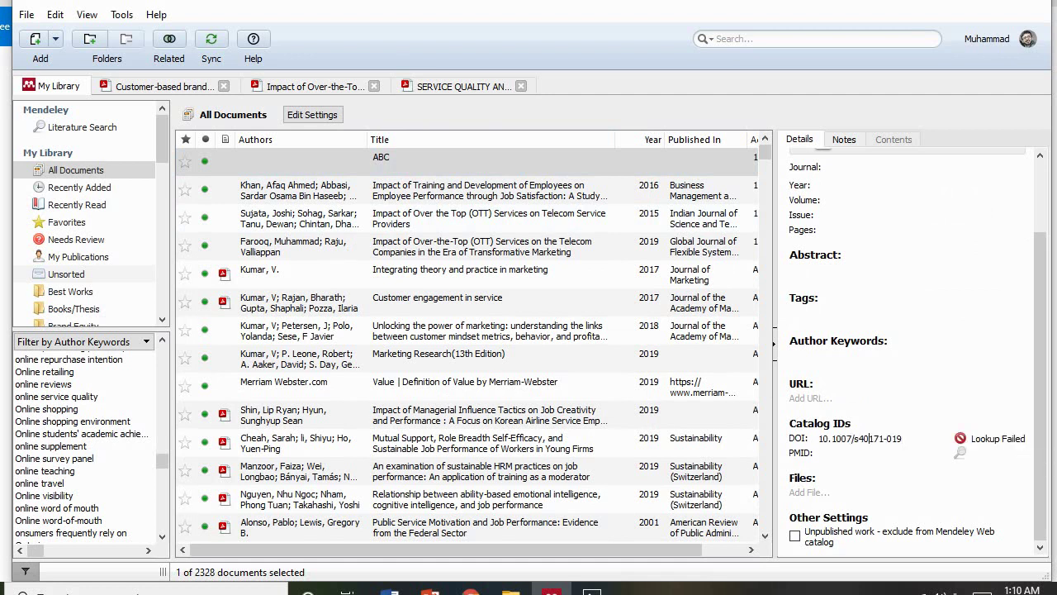
Bring the Springer article page to the front and jump to its citation details
click(470, 592)
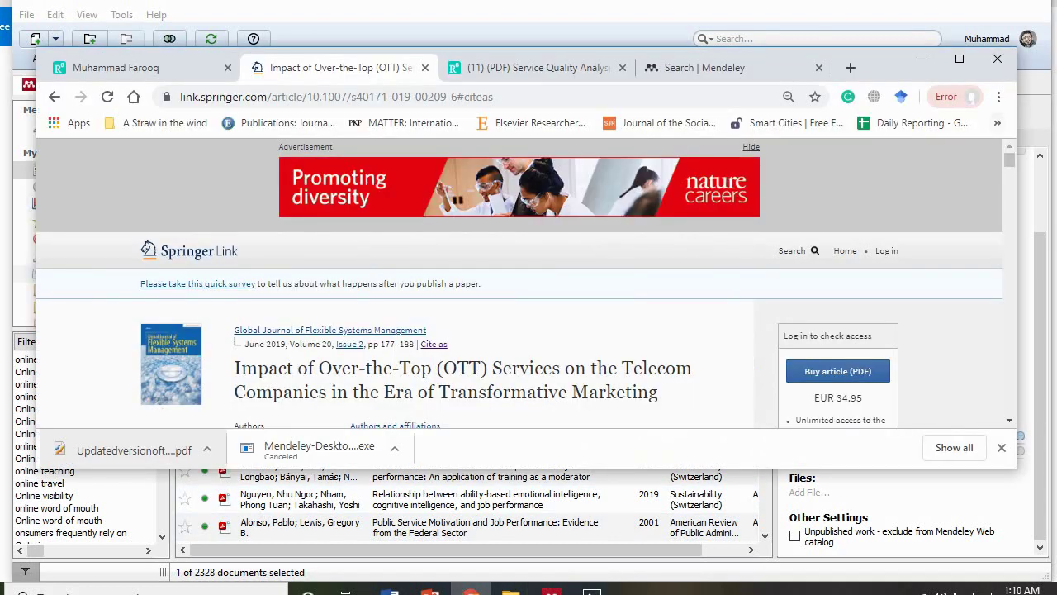
scroll(519, 284, down, 3)
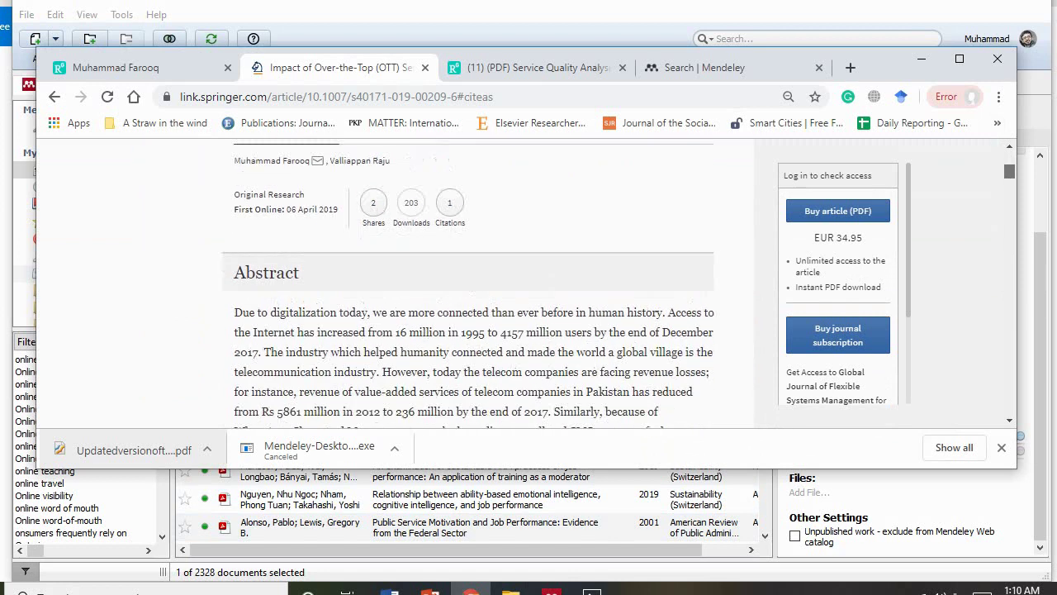
scroll(469, 280, down, 3)
scroll(469, 281, up, 6)
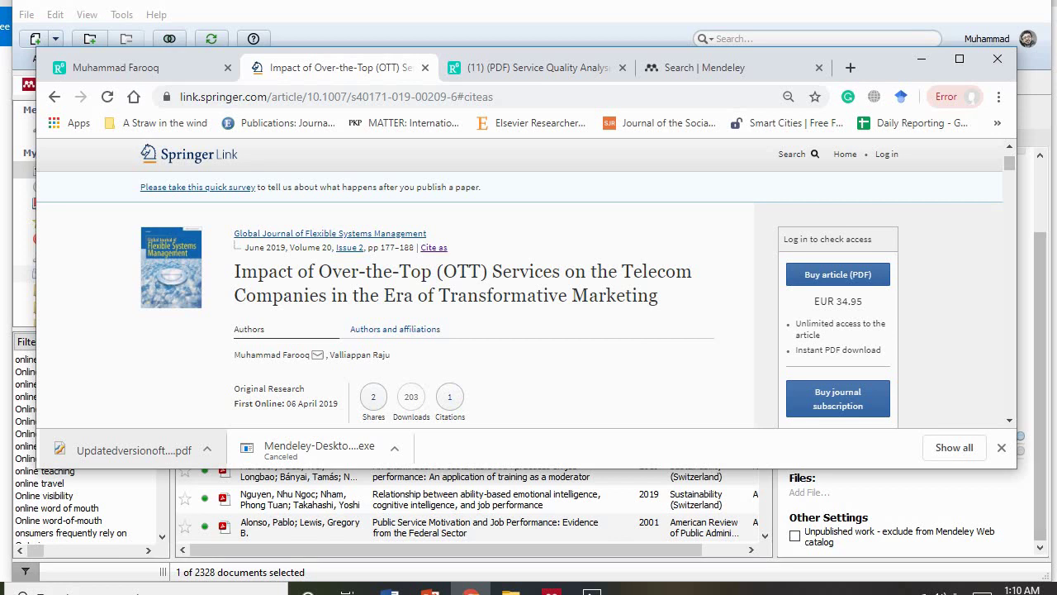
scroll(520, 284, down, 3)
scroll(468, 284, down, 5)
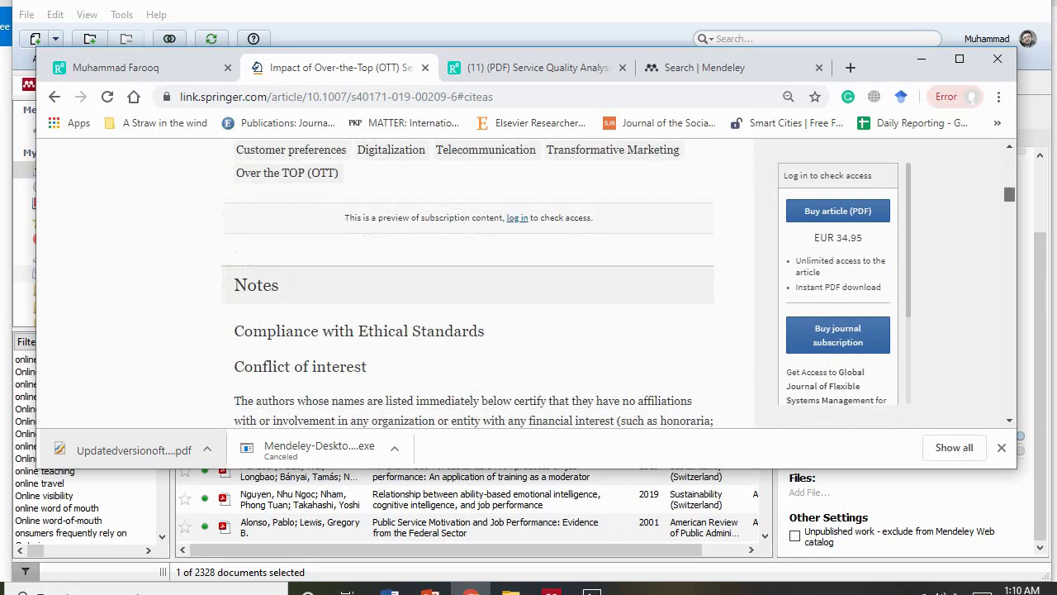
scroll(468, 285, up, 1)
scroll(469, 284, down, 5)
scroll(486, 284, down, 1)
scroll(487, 284, up, 8)
scroll(486, 284, up, 3)
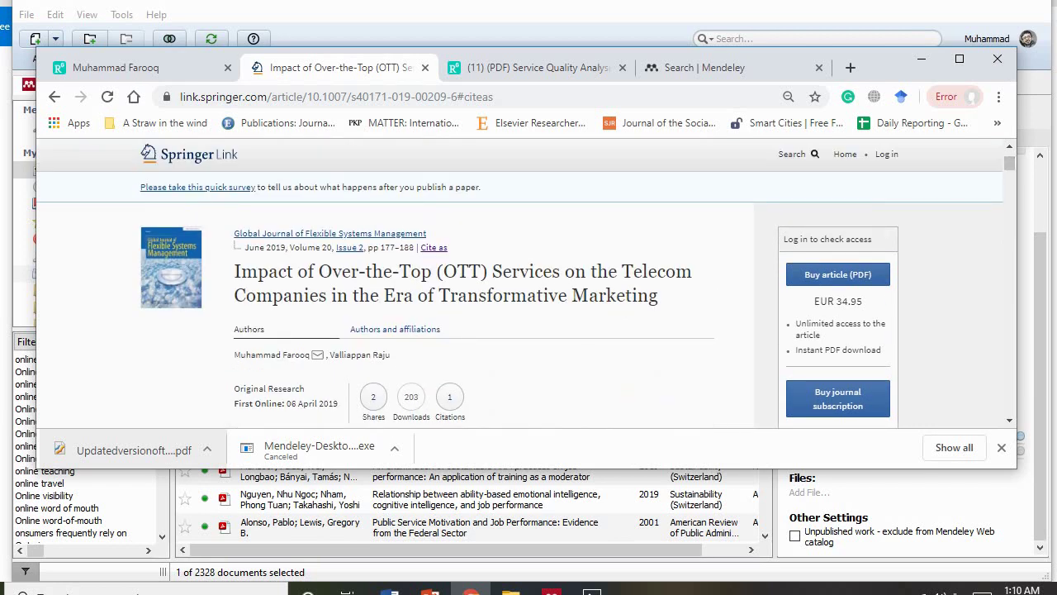
click(434, 247)
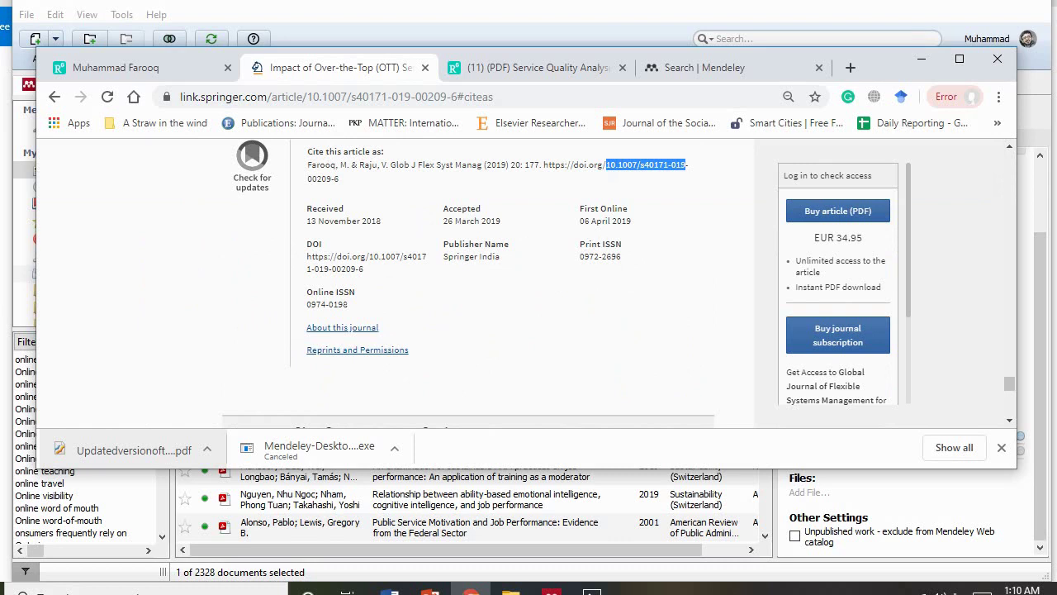
Select and copy the article's DOI, then return to Mendeley Desktop
drag(426, 256, 375, 256)
double_click(385, 256)
click(384, 257)
drag(373, 256, 363, 269)
drag(428, 257, 369, 257)
key(ctrl+c)
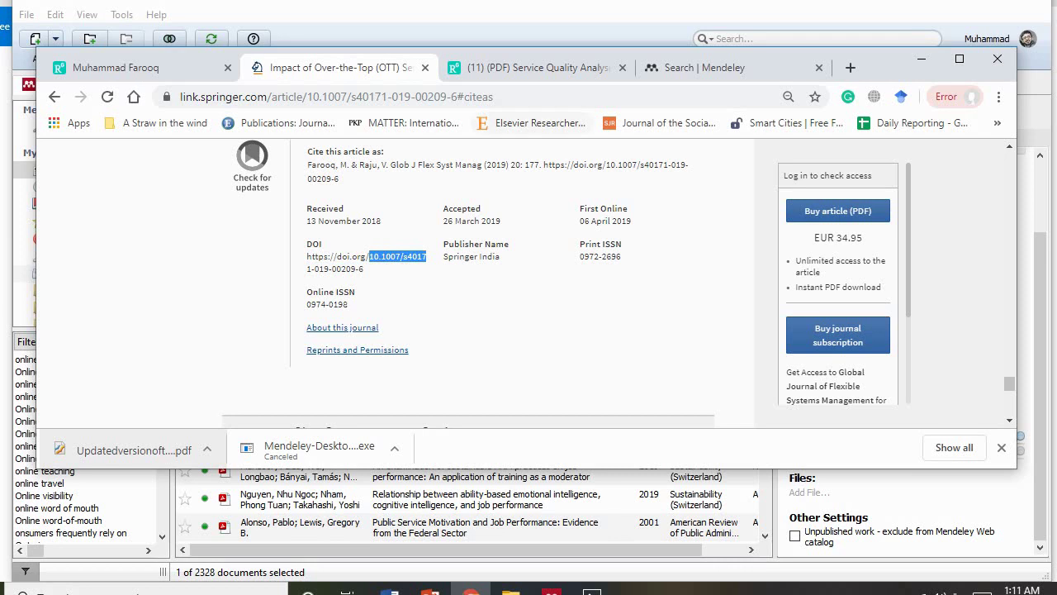
click(552, 590)
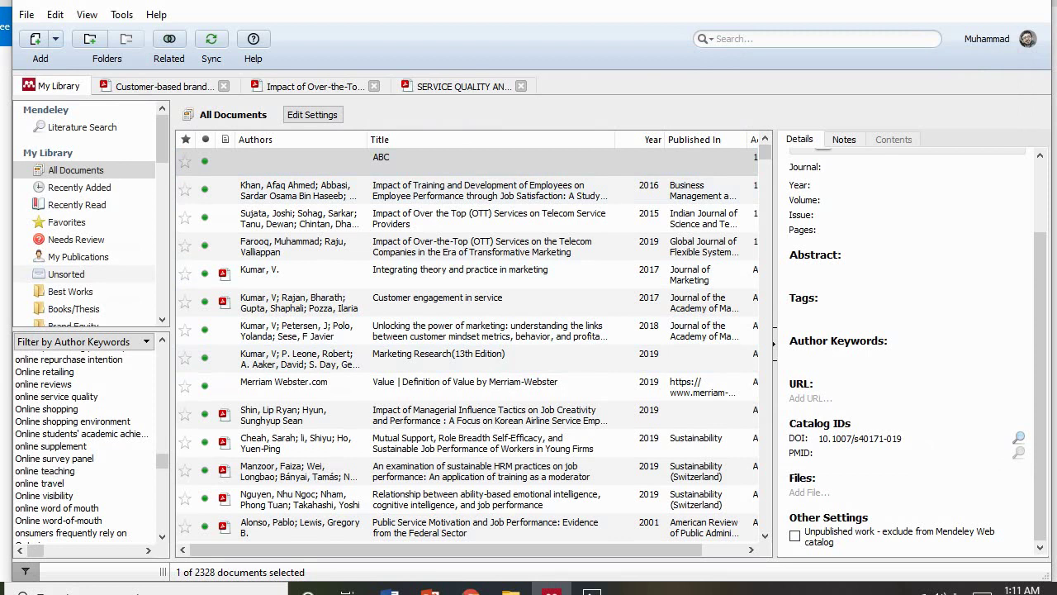
click(859, 439)
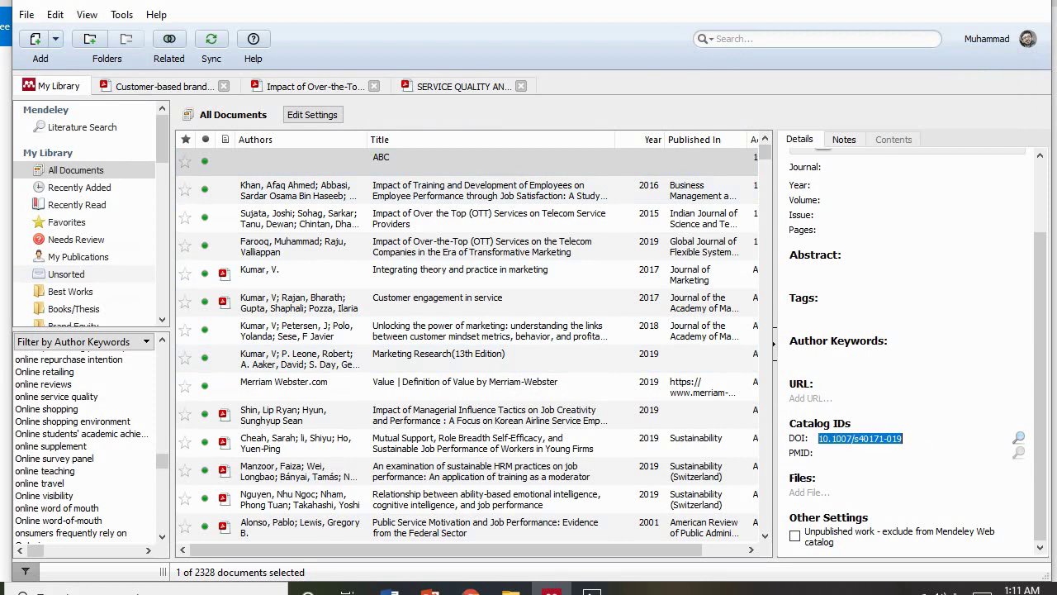
key(ctrl+v)
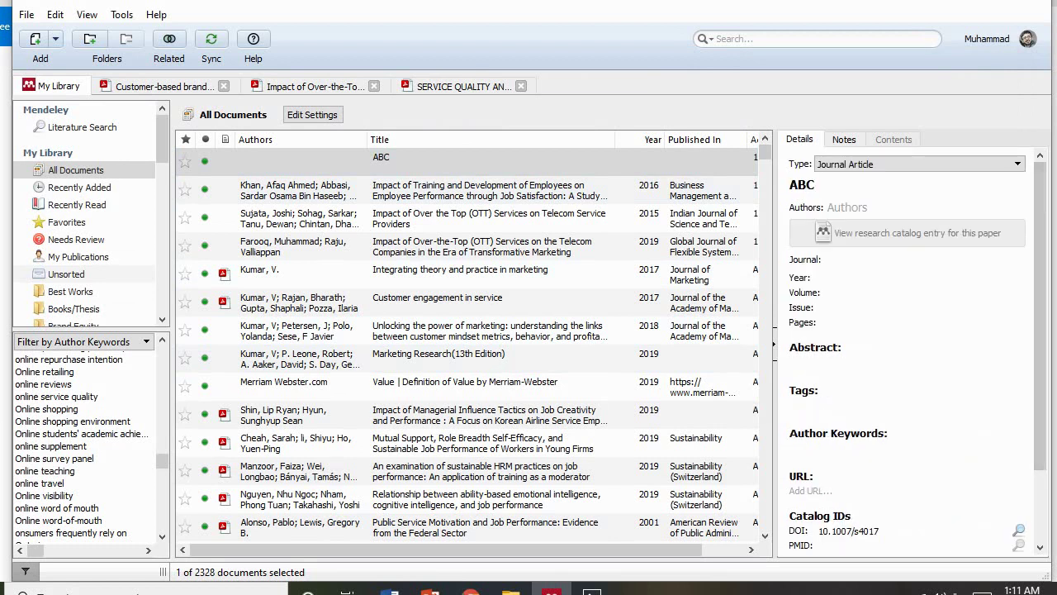
click(471, 590)
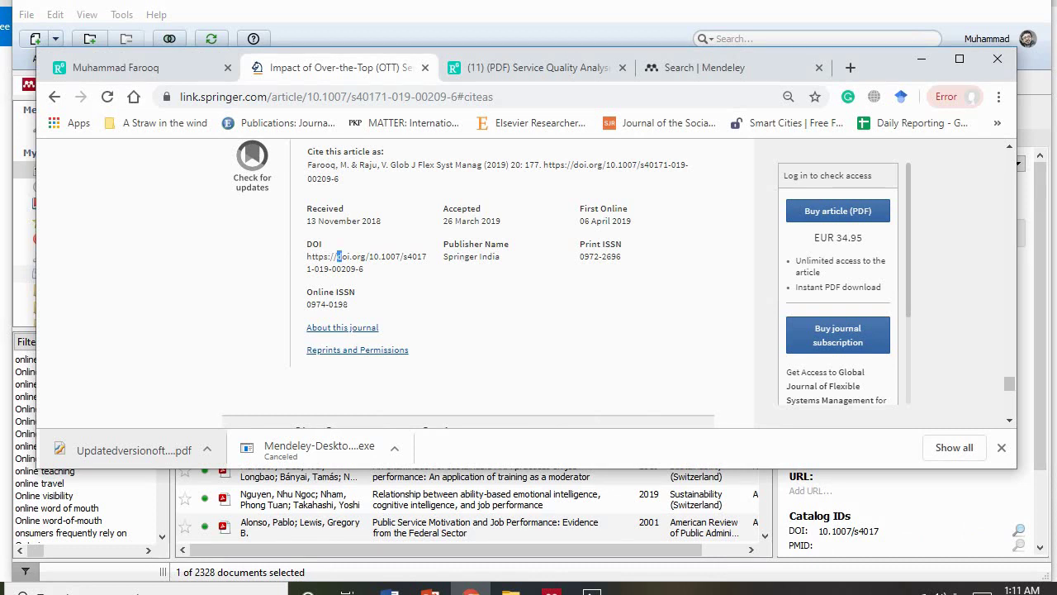
mouse_move(364, 269)
mouse_down()
mouse_move(350, 269)
mouse_move(390, 256)
mouse_move(369, 256)
mouse_up()
key(ctrl+c)
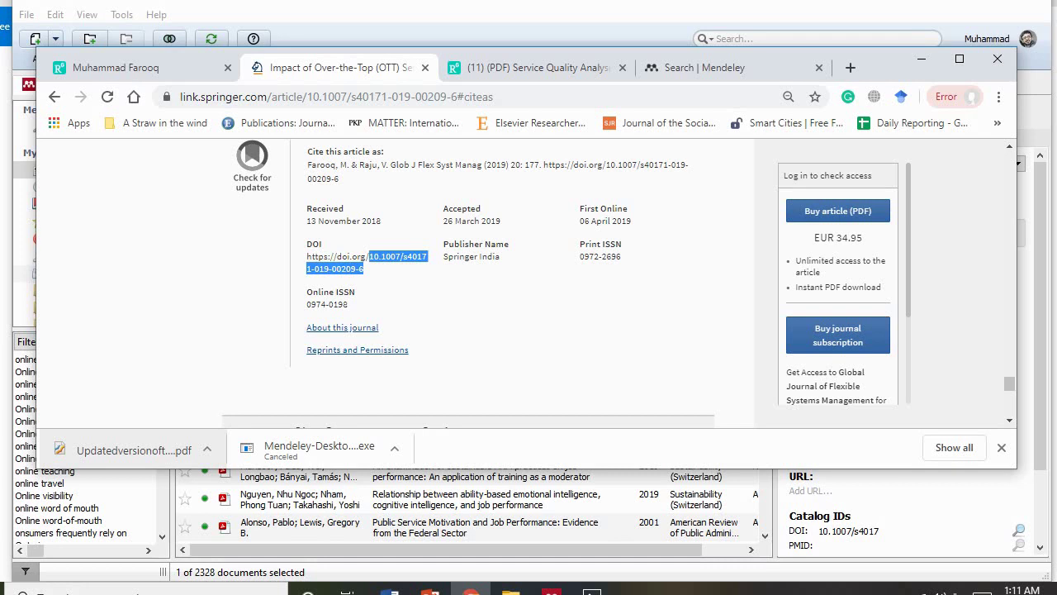
click(551, 589)
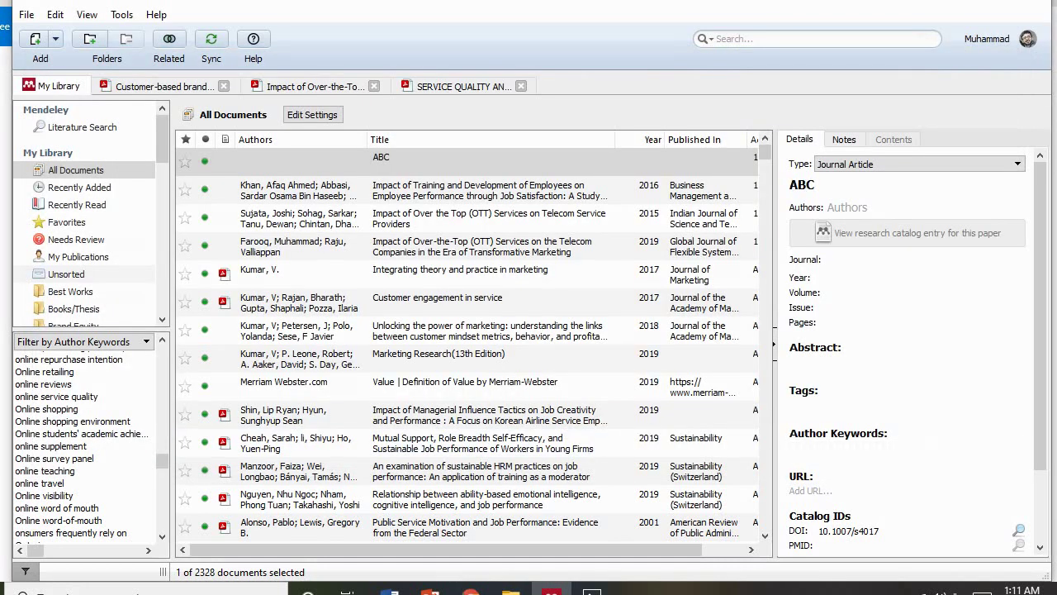
key(BackSpace)
key(shift+Home)
key(BackSpace)
key(ctrl+v)
Run the DOI lookup twice, filling in volume 20, pages 177-188, June 6 and ISSN 0972-2696
click(1019, 530)
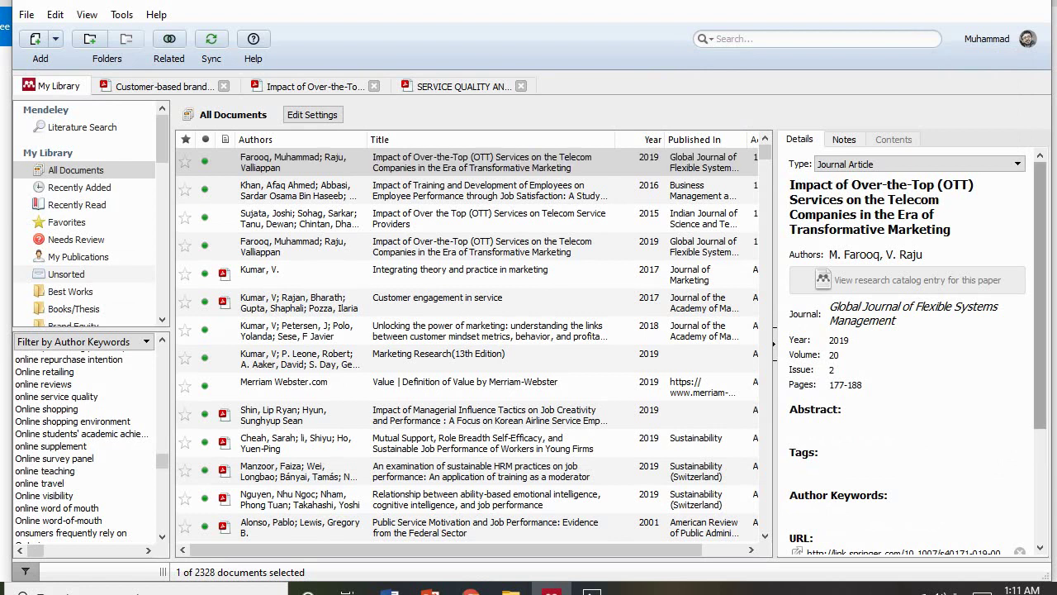
scroll(909, 346, down, 3)
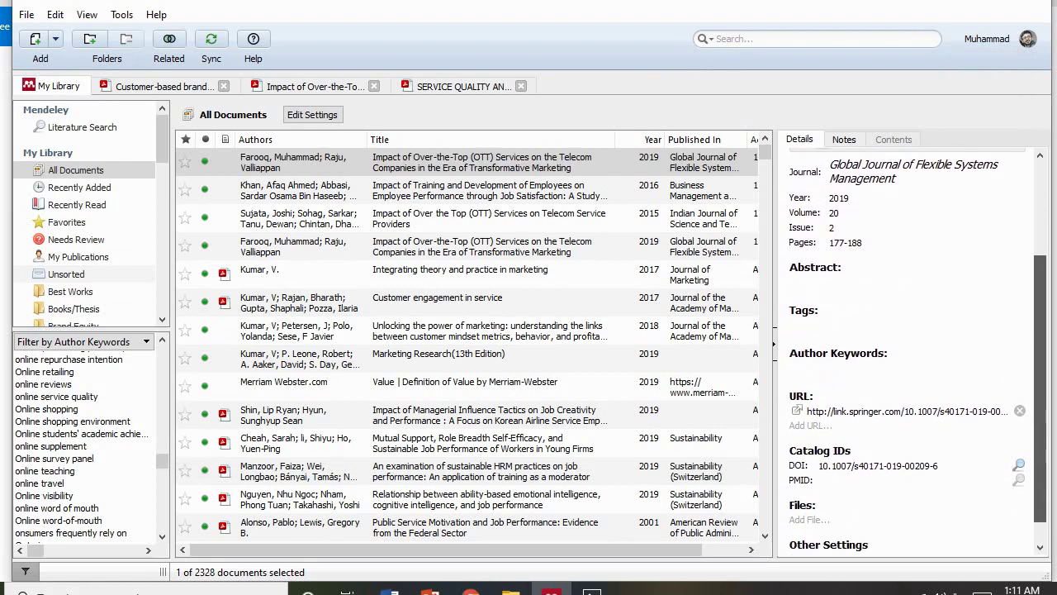
scroll(909, 347, down, 1)
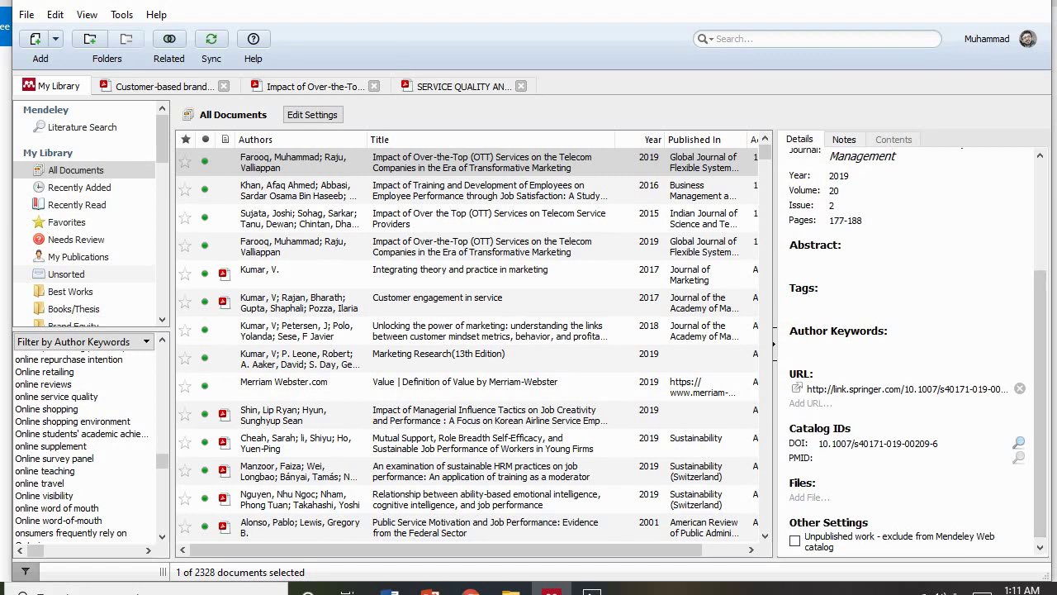
click(1020, 443)
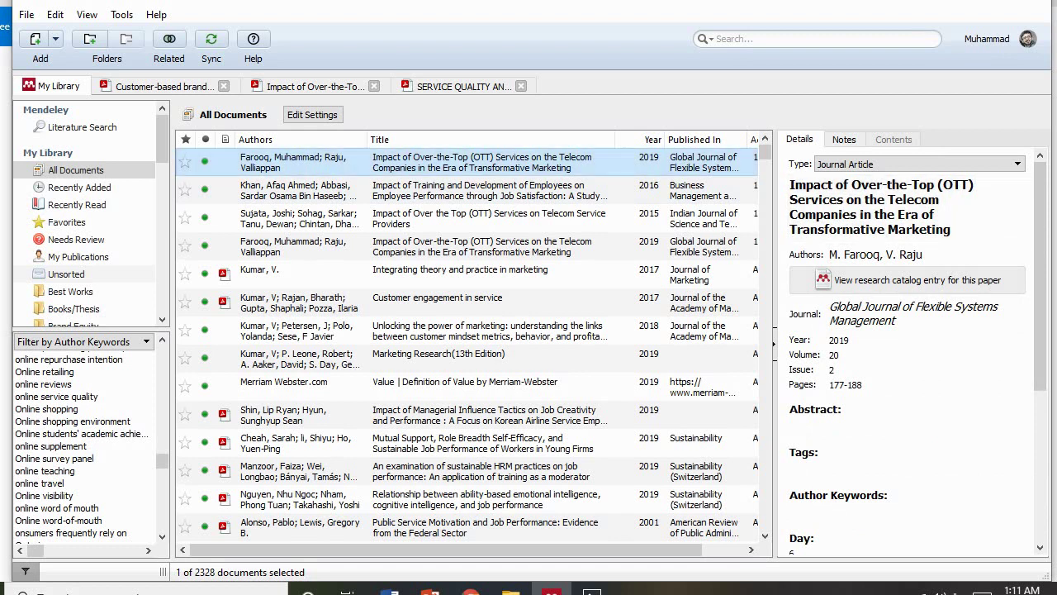
Open the OTT entry's Copy As menu, then launch Microsoft Word from the taskbar
right_click(507, 160)
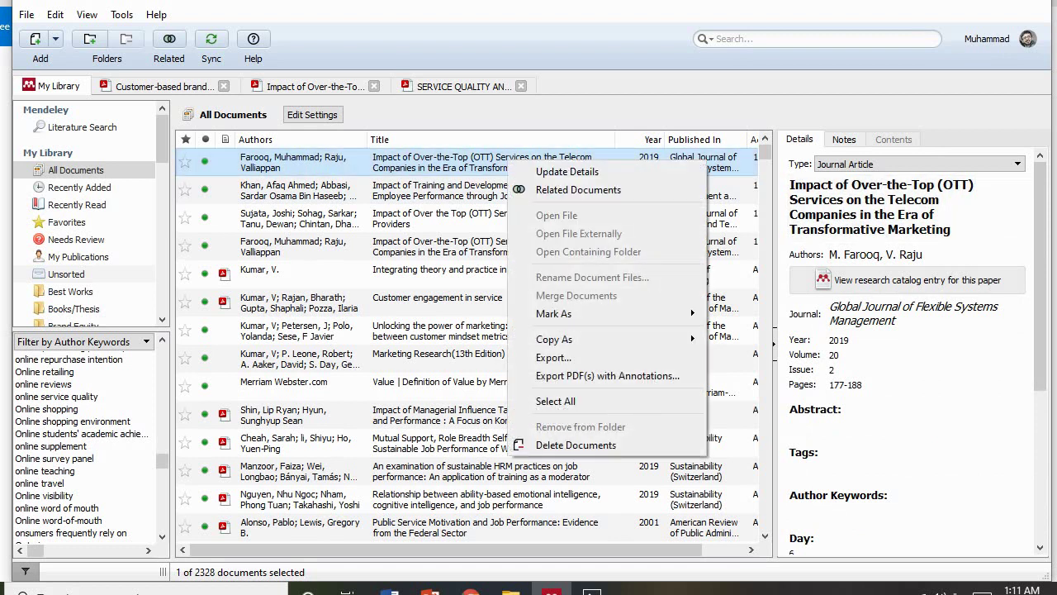
mouse_move(570, 339)
click(392, 588)
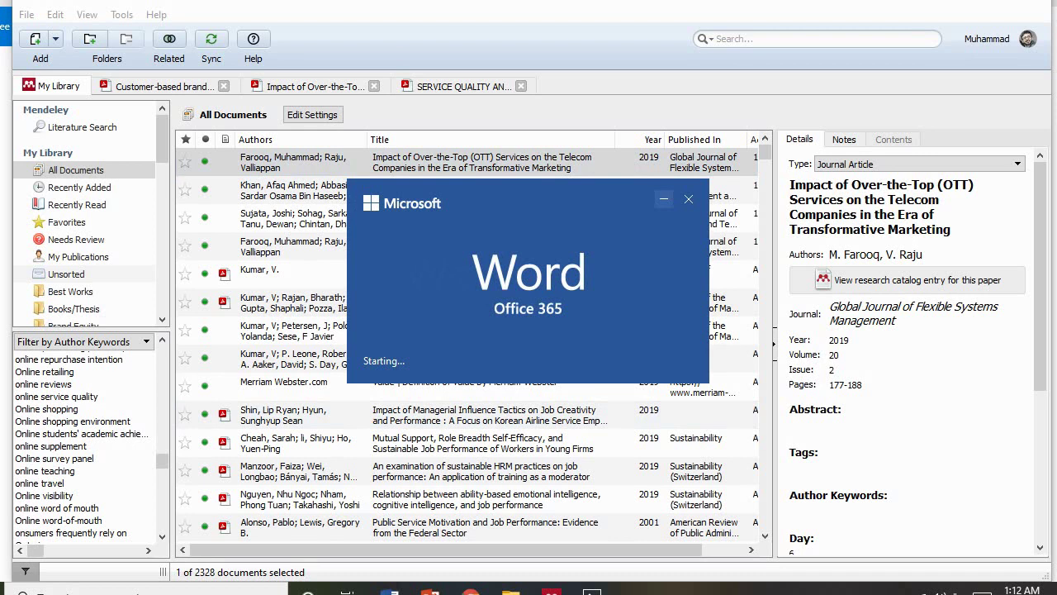